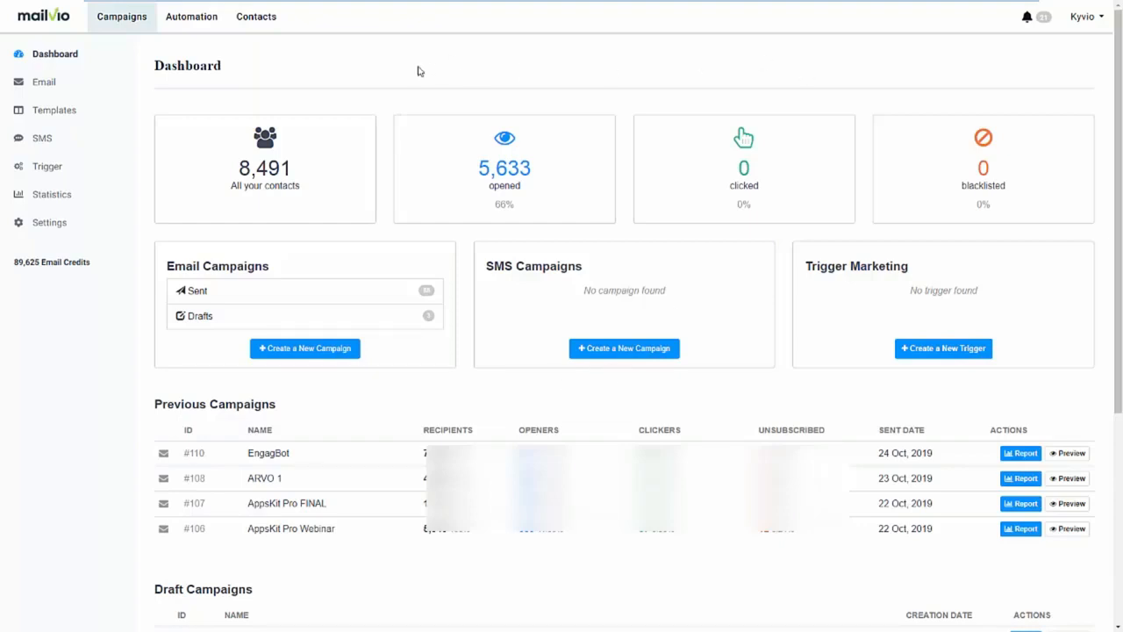
- Open the contact lists and check which list folders are available
click(281, 27)
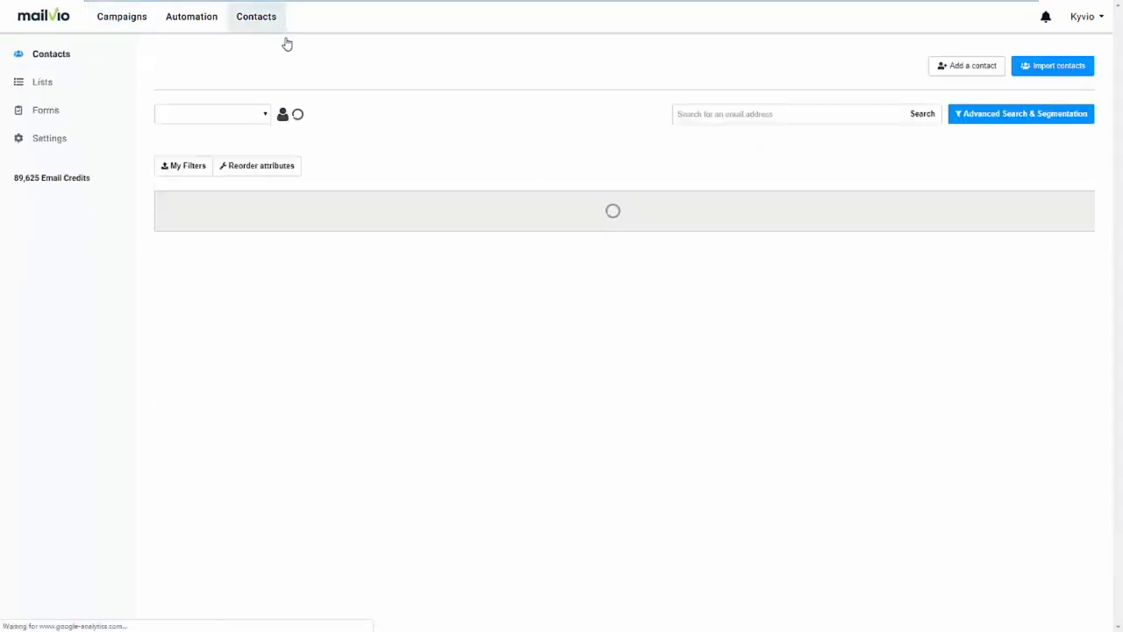
click(80, 90)
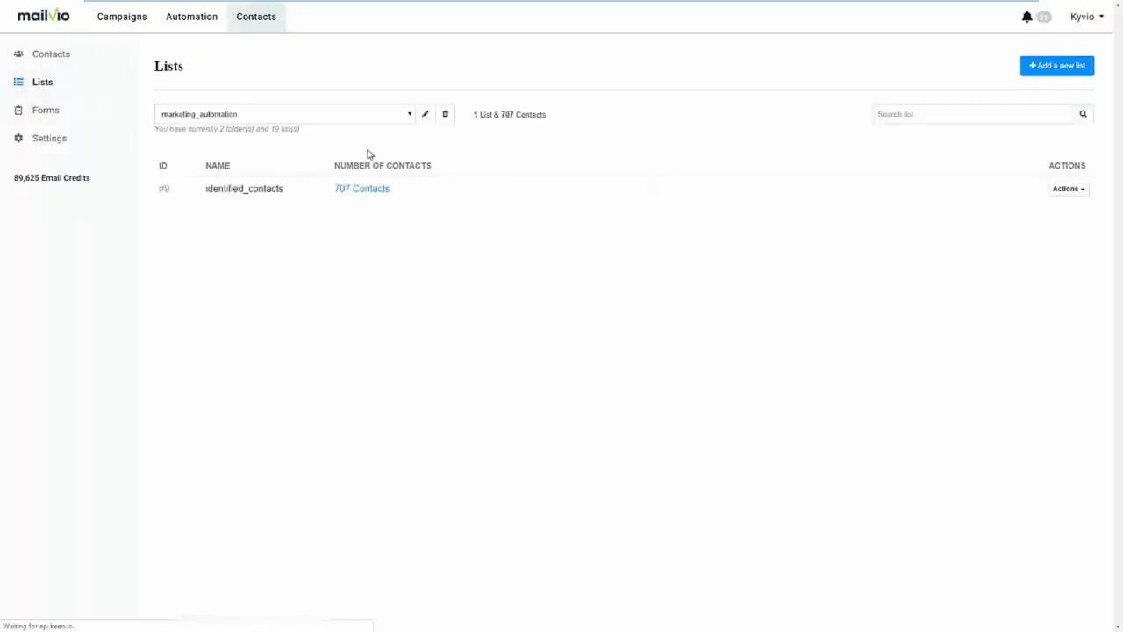
click(409, 115)
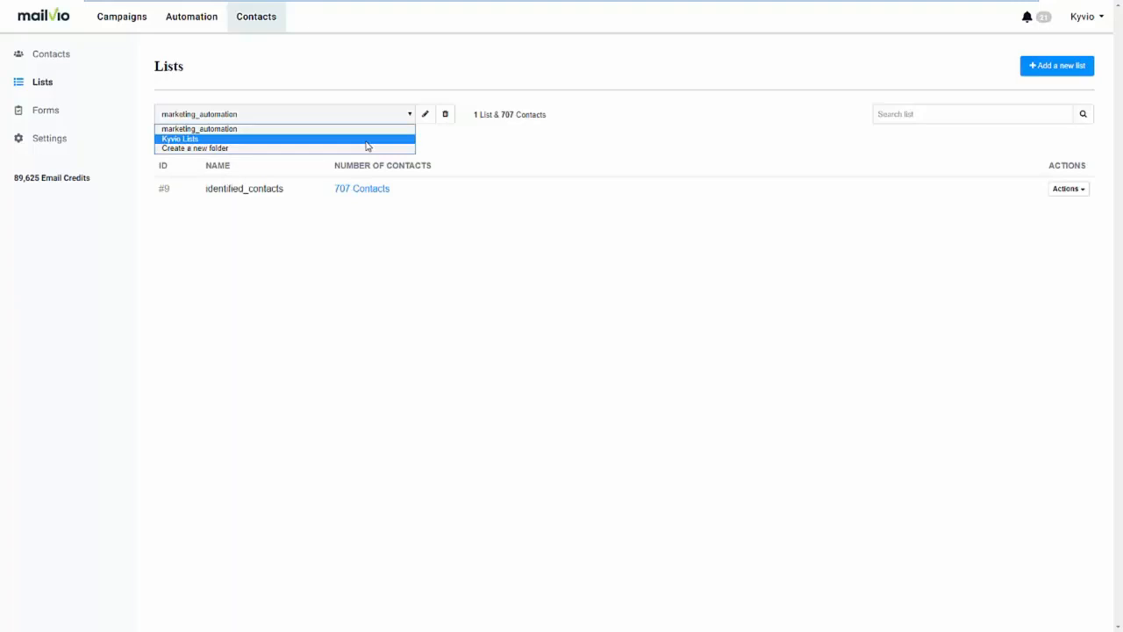
click(453, 151)
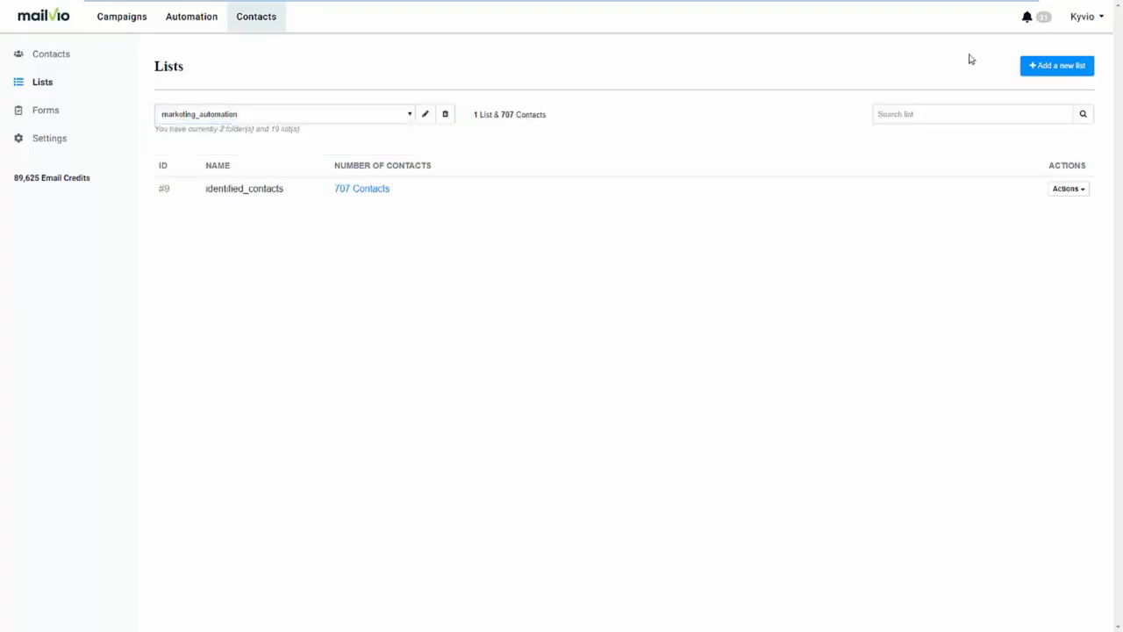
- Create an empty contact list named "Live Demo" in the marketing_automation folder
click(1039, 69)
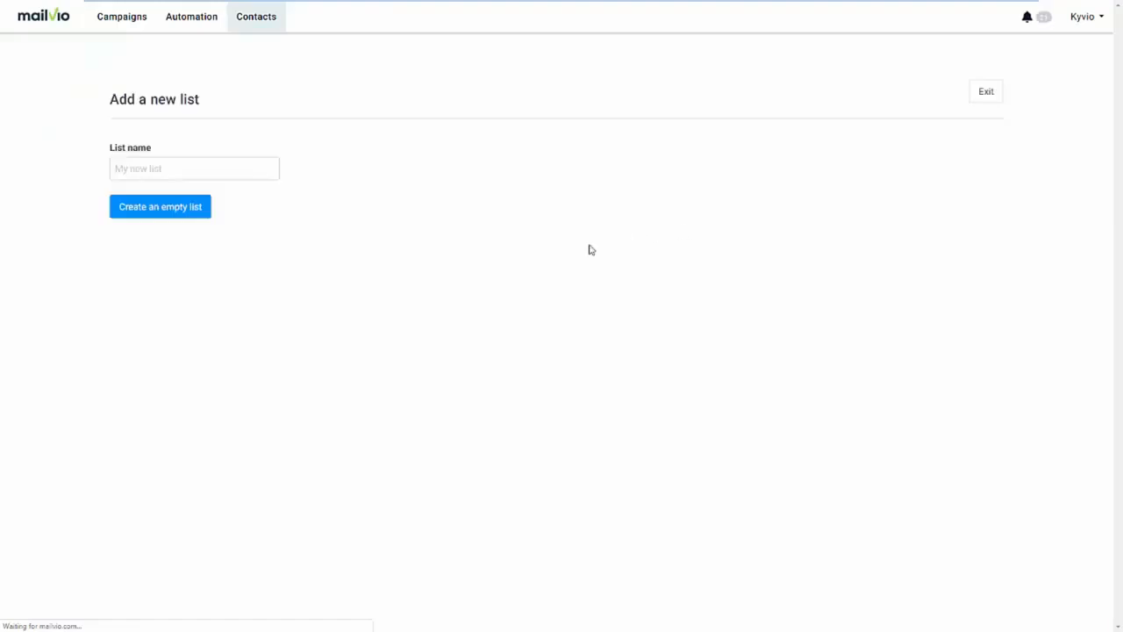
click(248, 178)
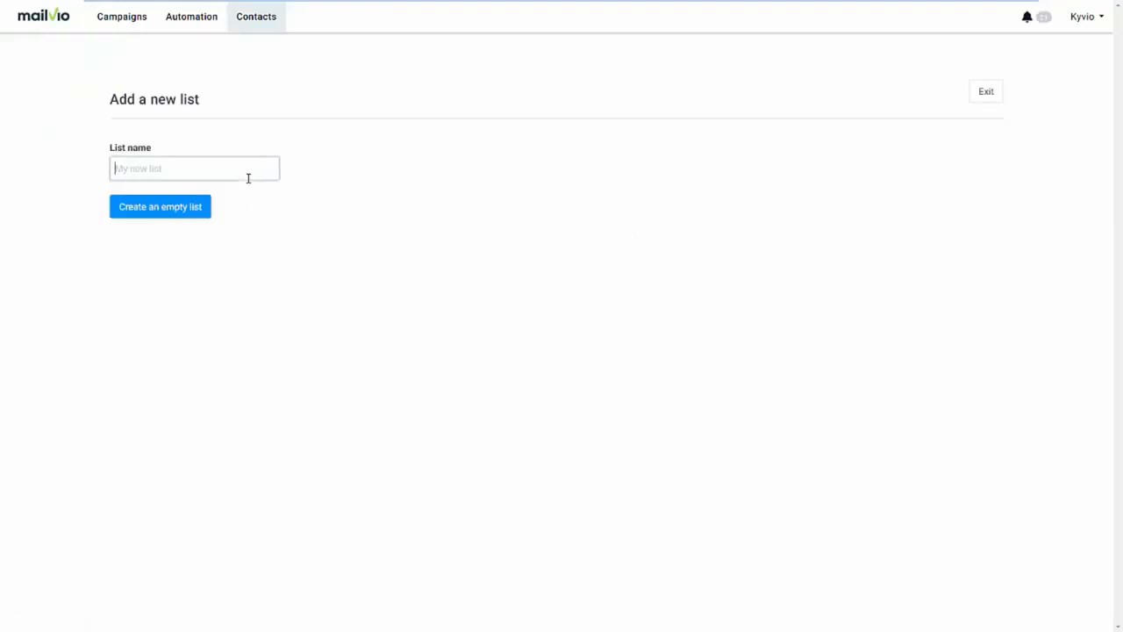
text(Live Demo)
click(175, 211)
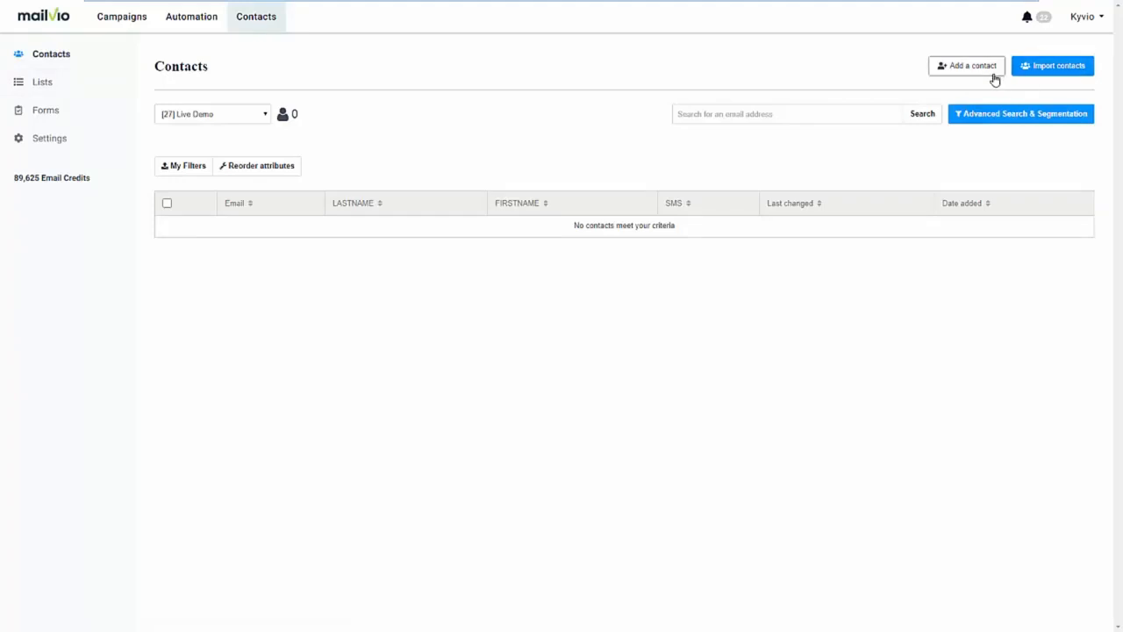
- Look over the contact import options, the list of all contacts and the subscription and unsubscription forms
click(1052, 70)
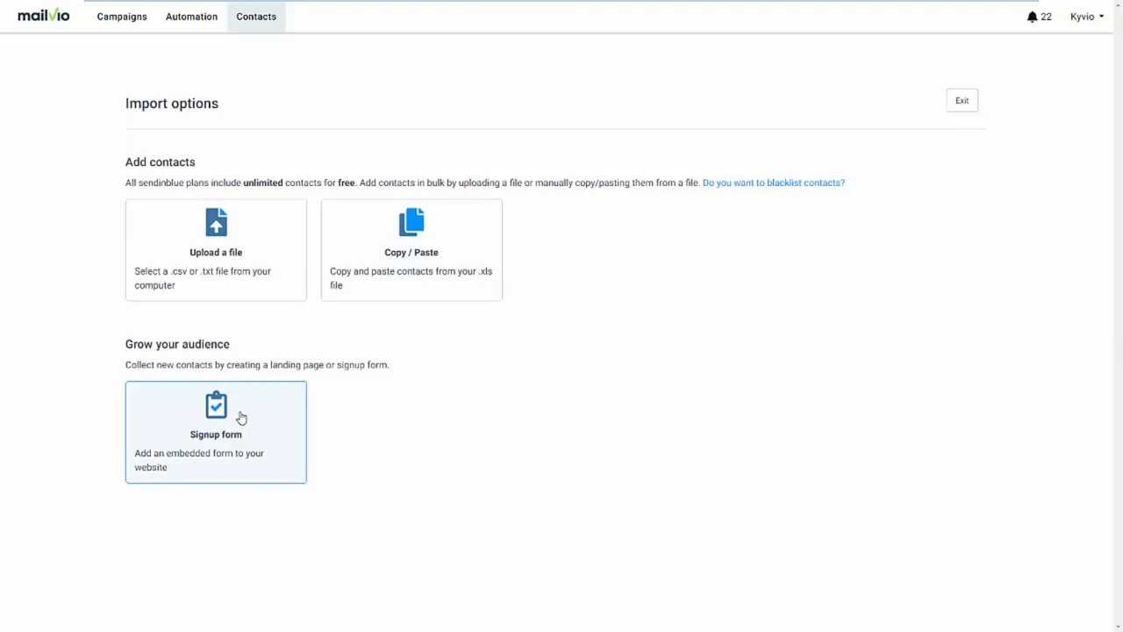
click(257, 26)
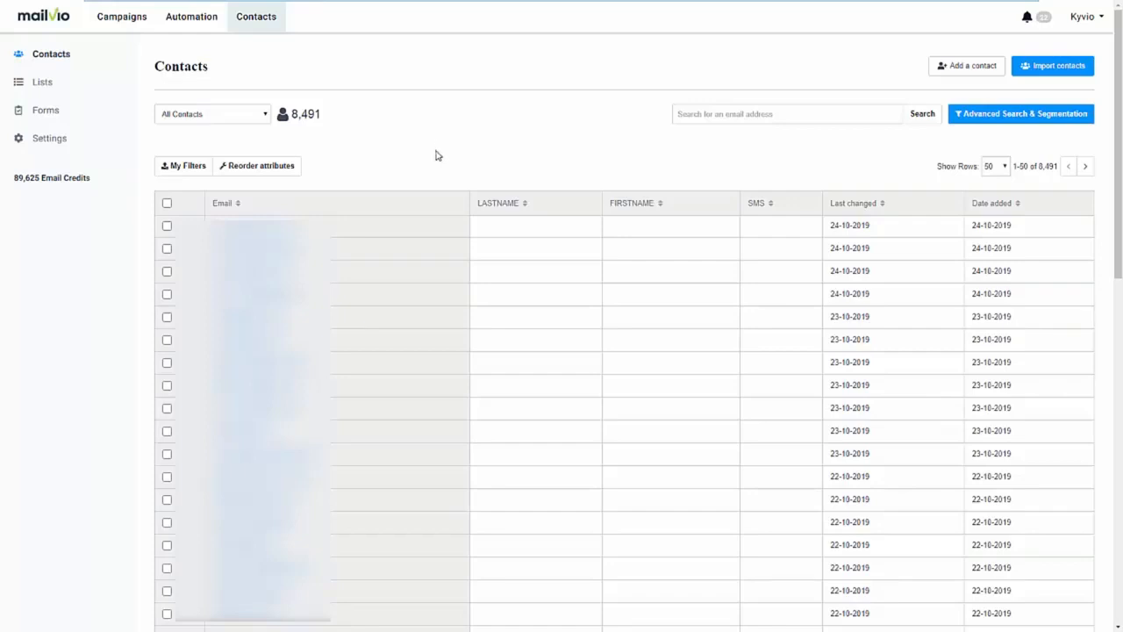
click(88, 111)
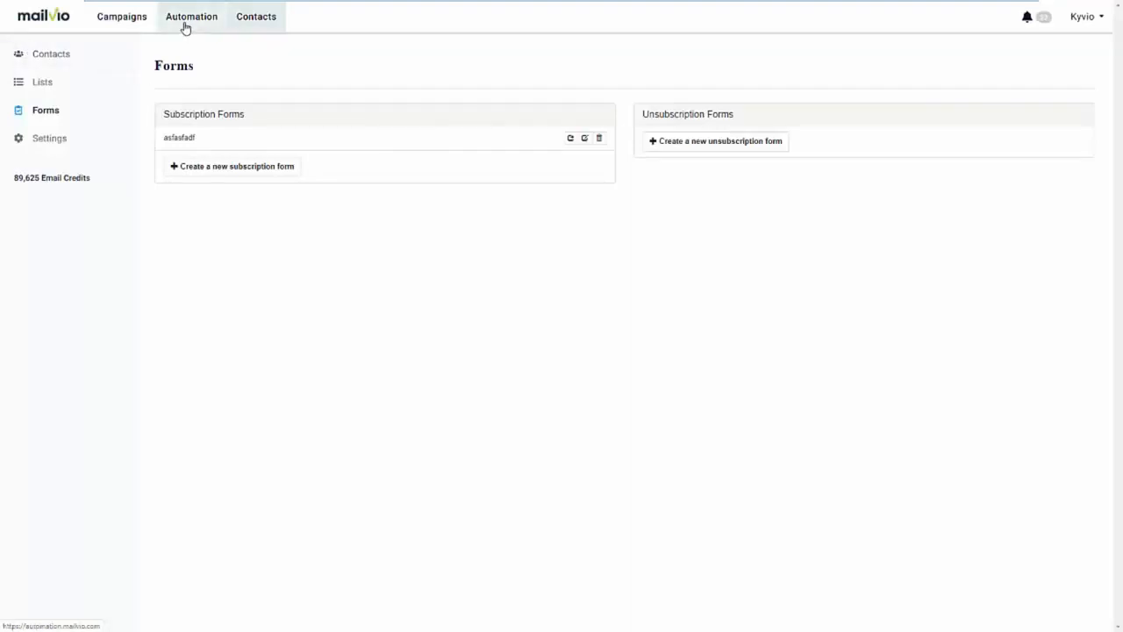
- Create an automation workflow from the Page Visit template and proceed to its setup
click(186, 28)
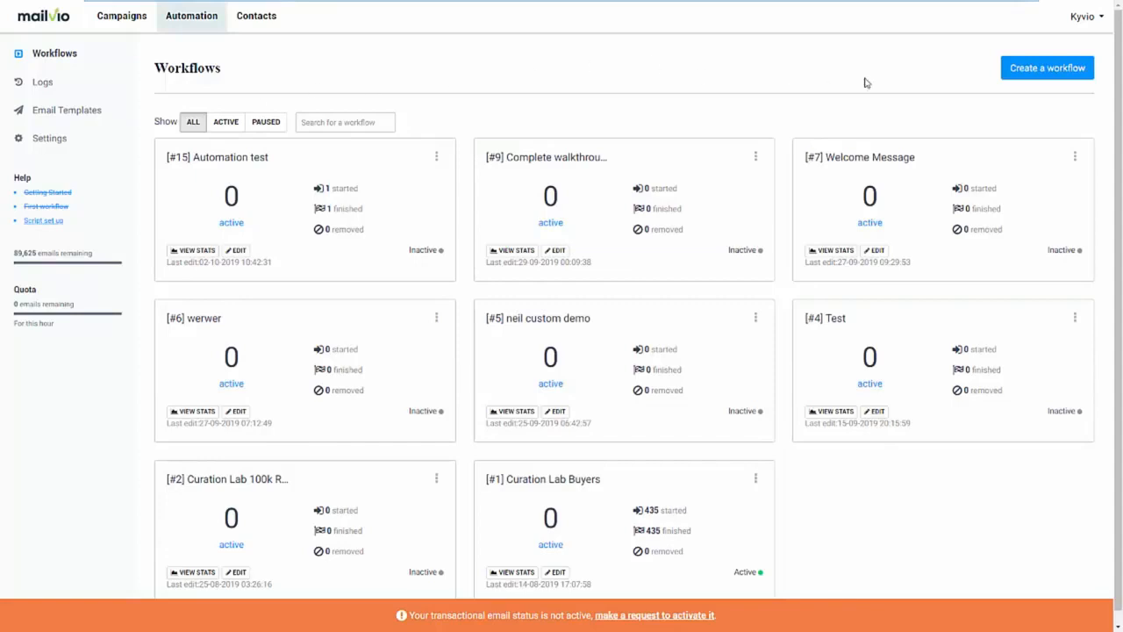
click(1023, 73)
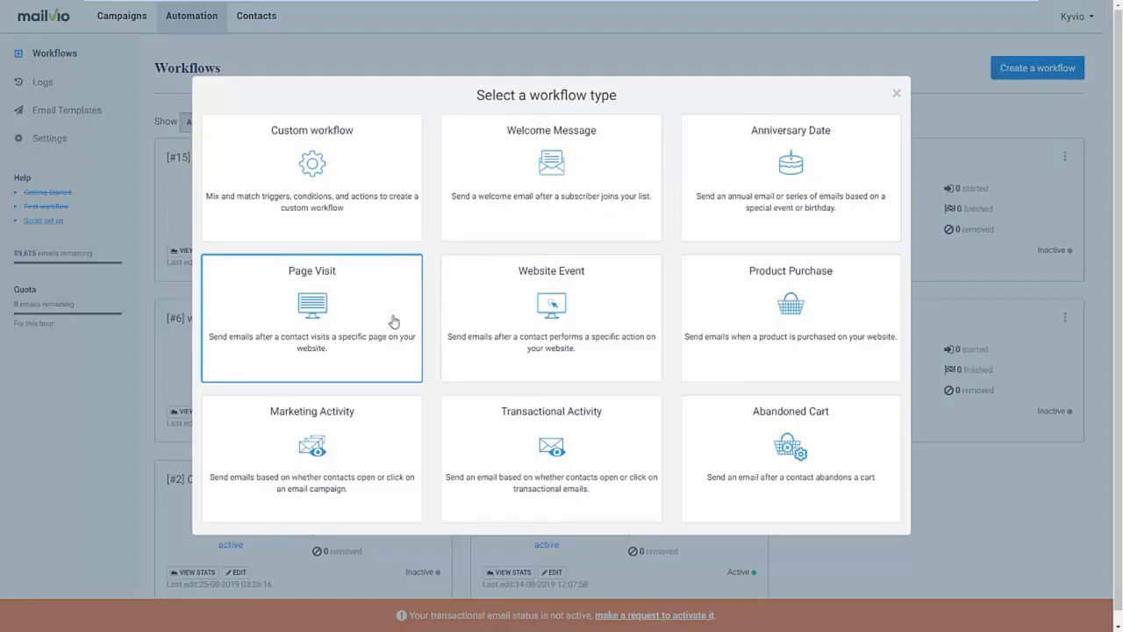
click(341, 359)
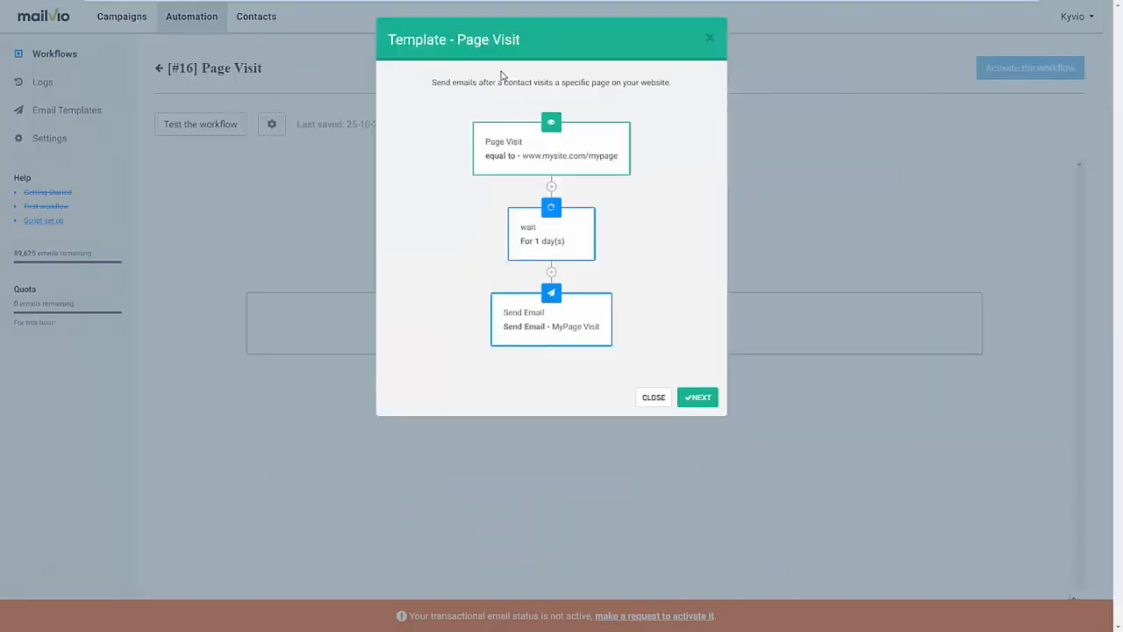
click(698, 397)
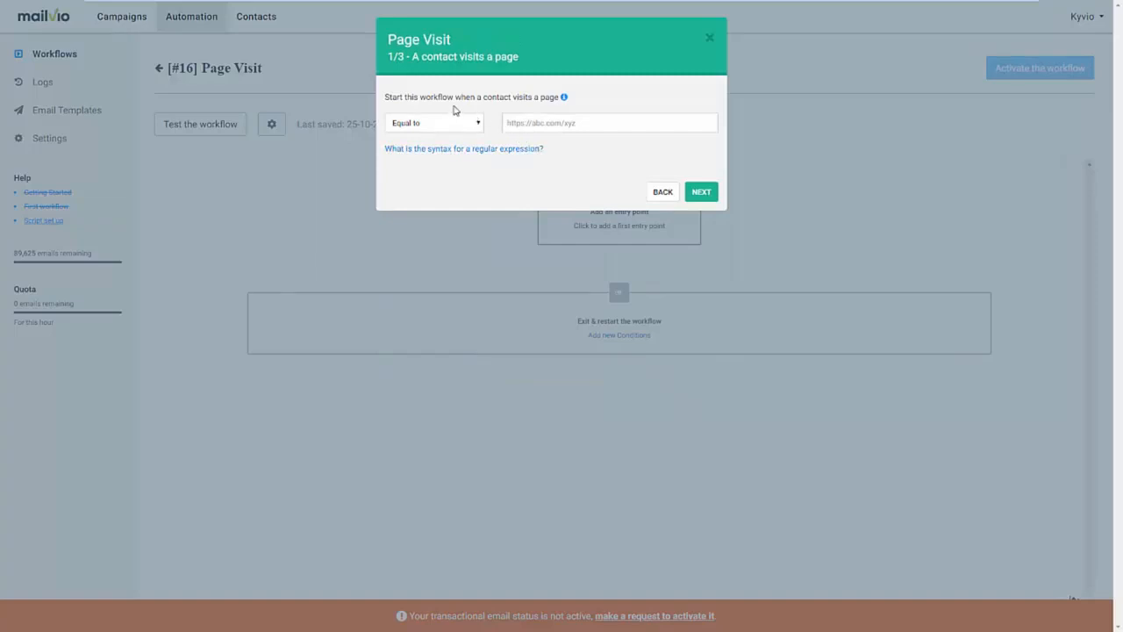
click(553, 123)
text(https:/)
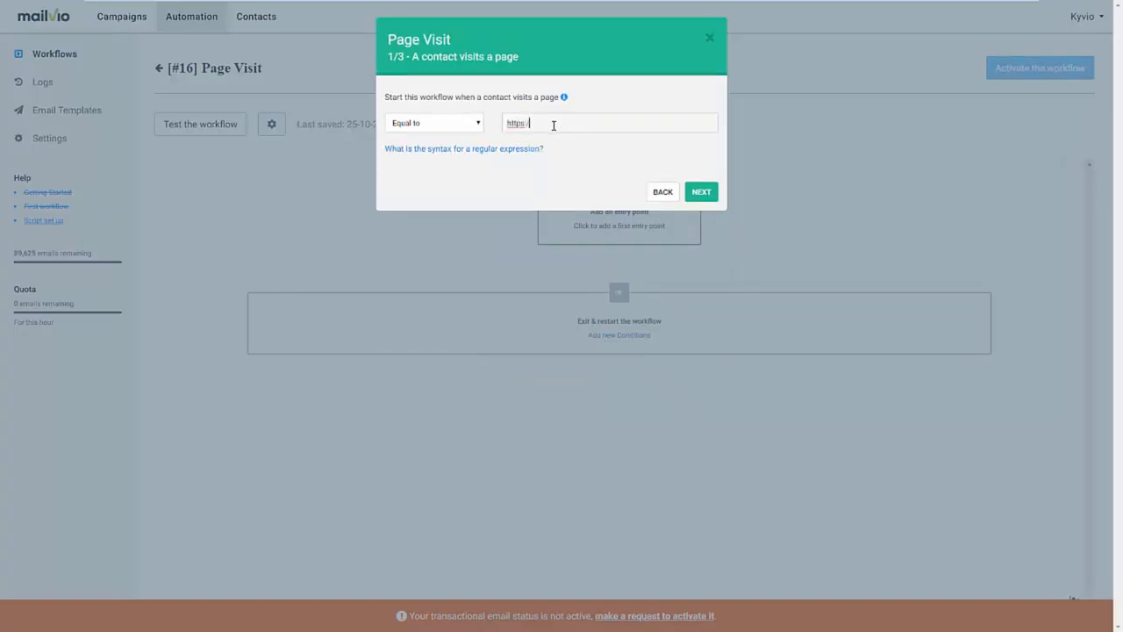
text(/mailvio.com)
click(712, 195)
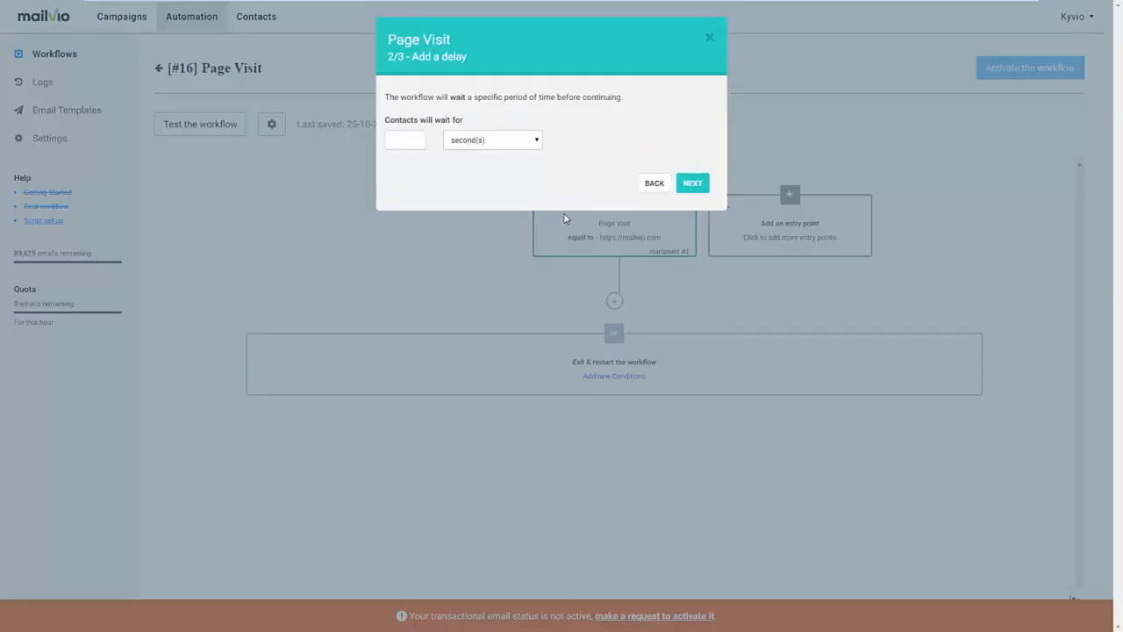
- Set the workflow delay so that contacts wait for 2 hours
text(2)
click(495, 145)
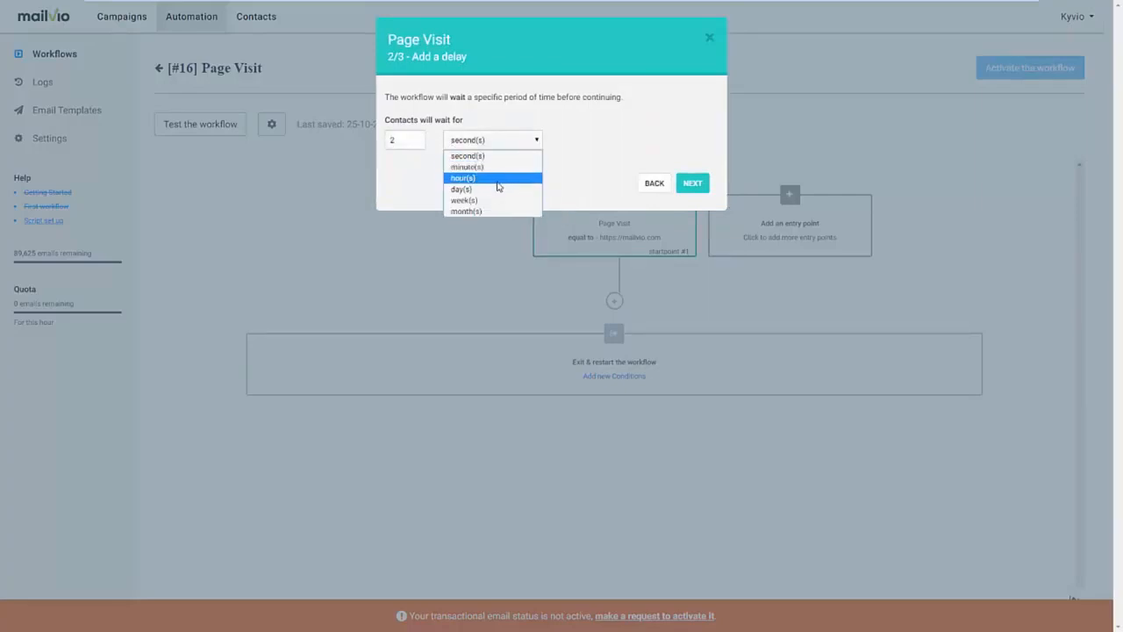
click(499, 179)
click(683, 185)
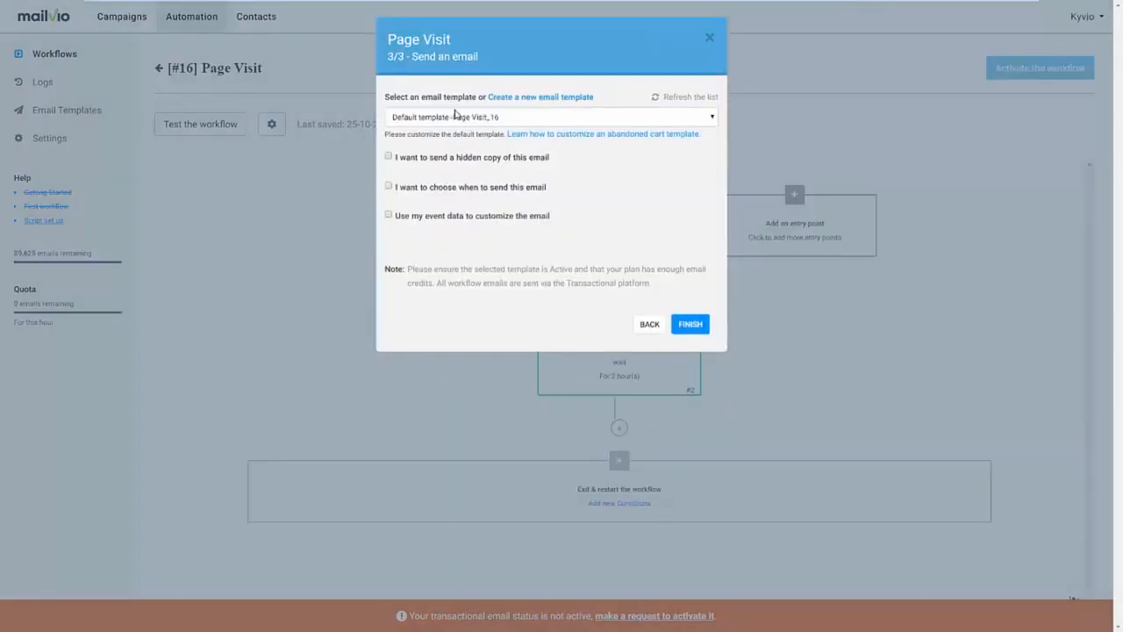
click(462, 117)
click(465, 119)
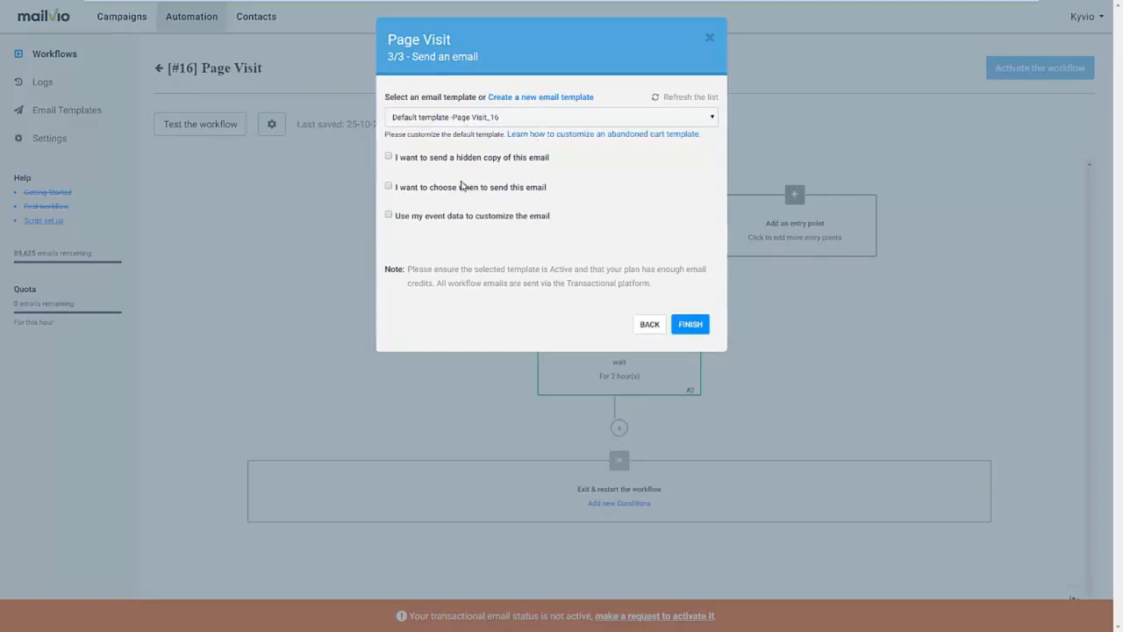
click(388, 188)
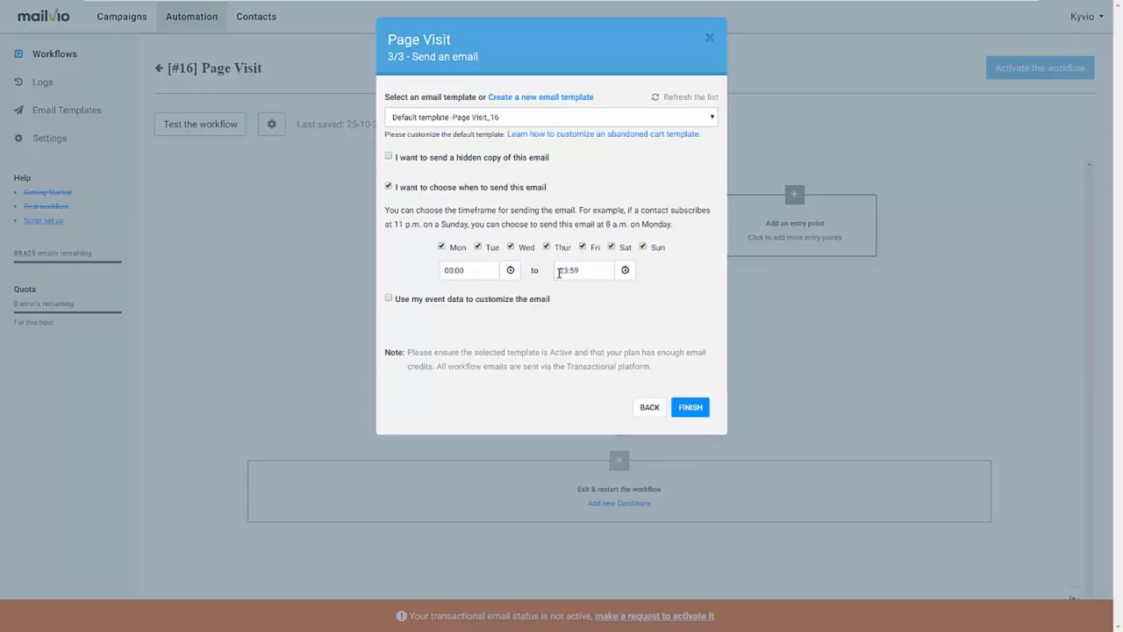
click(390, 299)
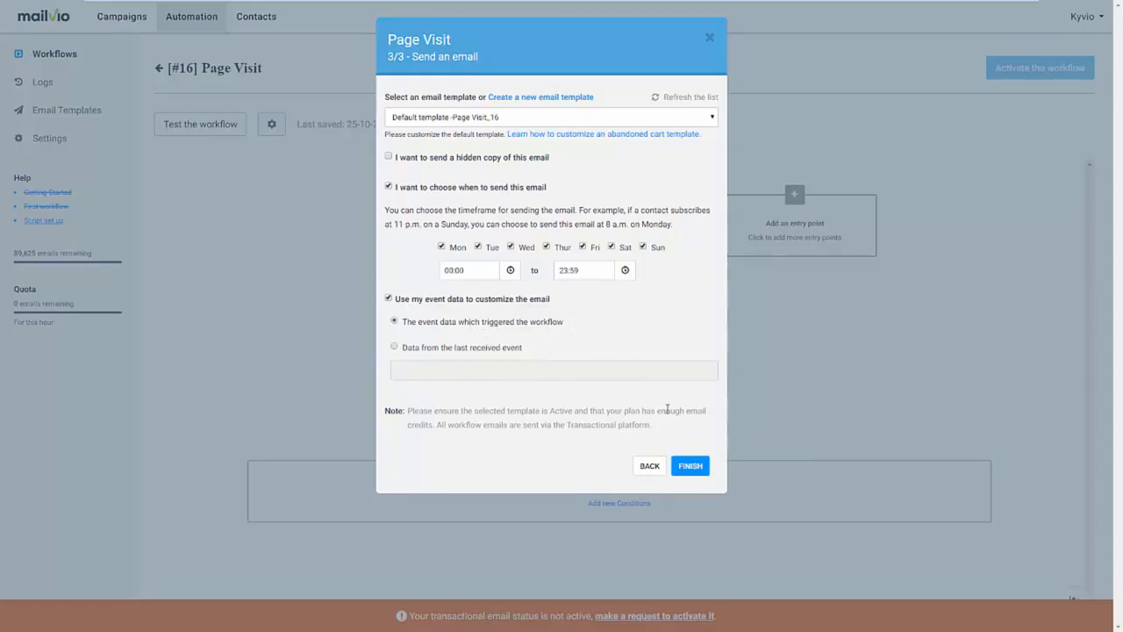
click(388, 299)
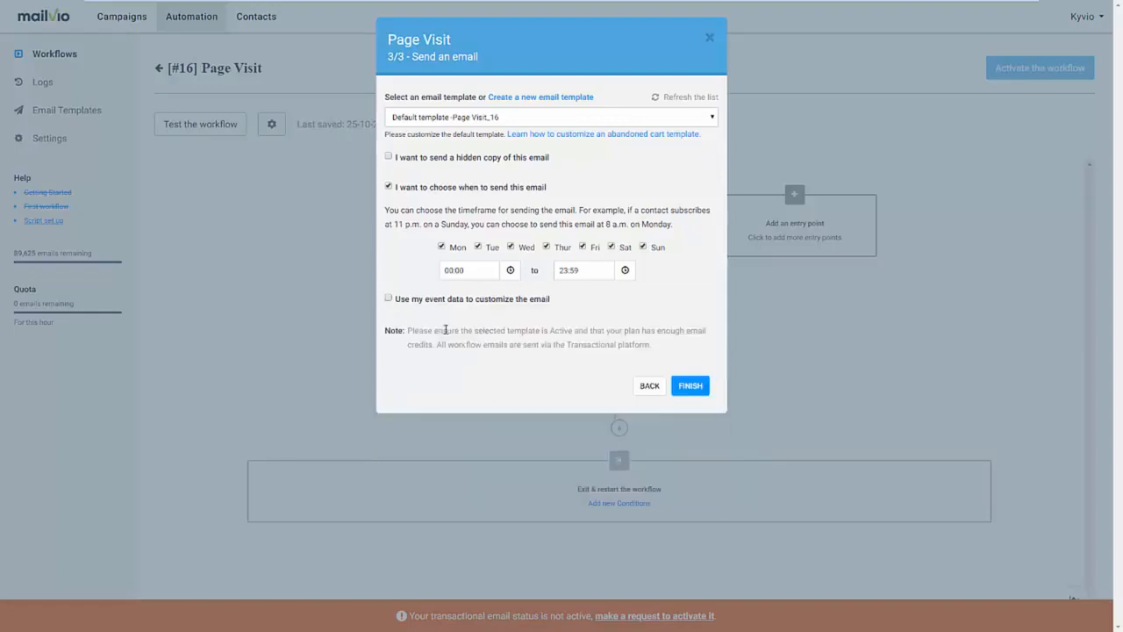
click(388, 187)
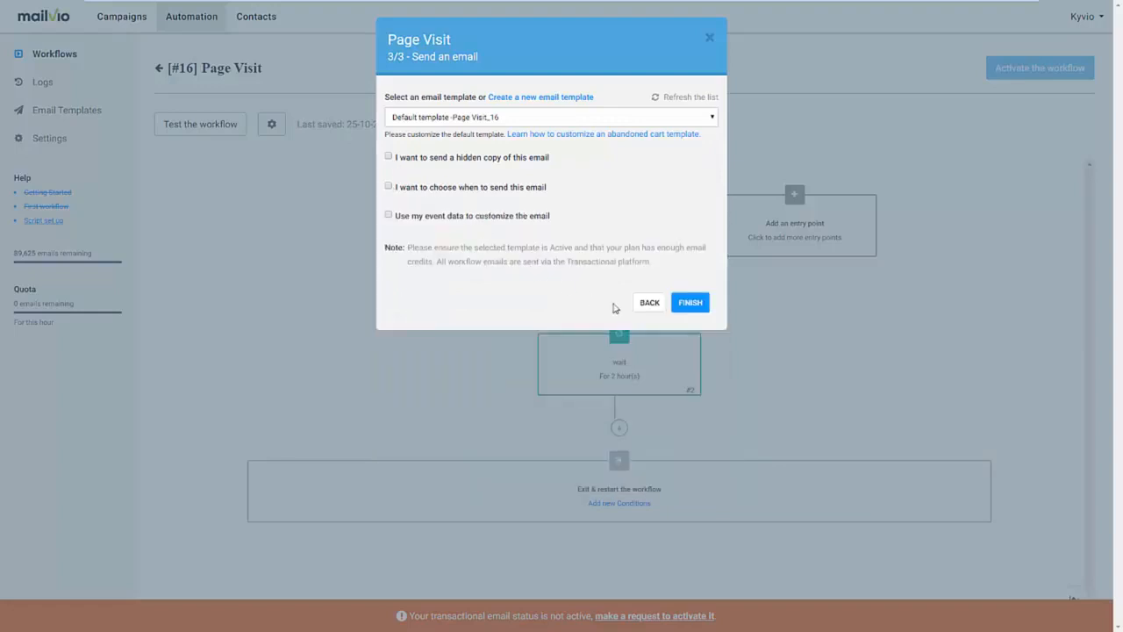
- Finish the workflow setup with an email using the default Page Visit_16 template and review the resulting flow
click(689, 303)
scroll(701, 325, down, 1)
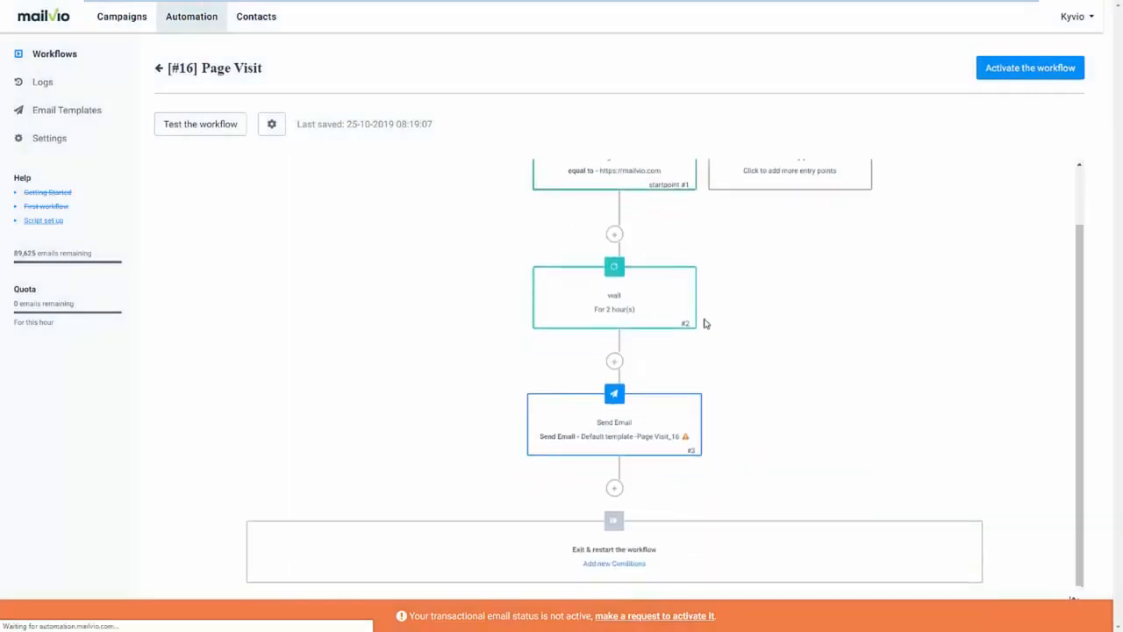
scroll(738, 284, up, 1)
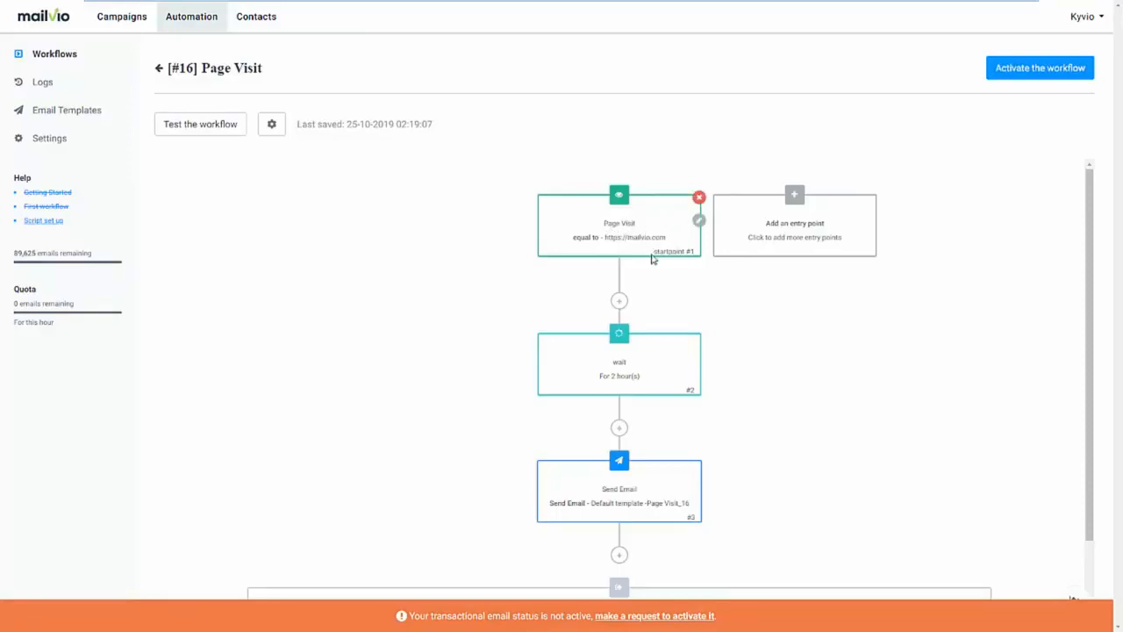
scroll(652, 263, down, 1)
mouse_move(659, 430)
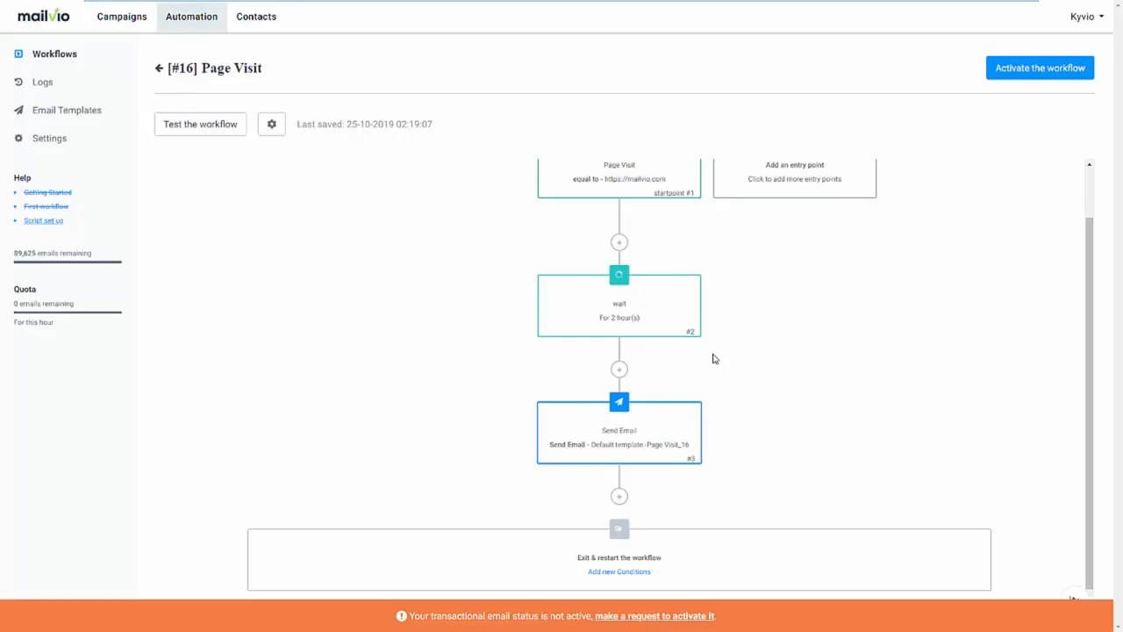
- Insert an If/Else condition between the wait and email steps that checks whether contacts opened all campaigns at any time
click(619, 371)
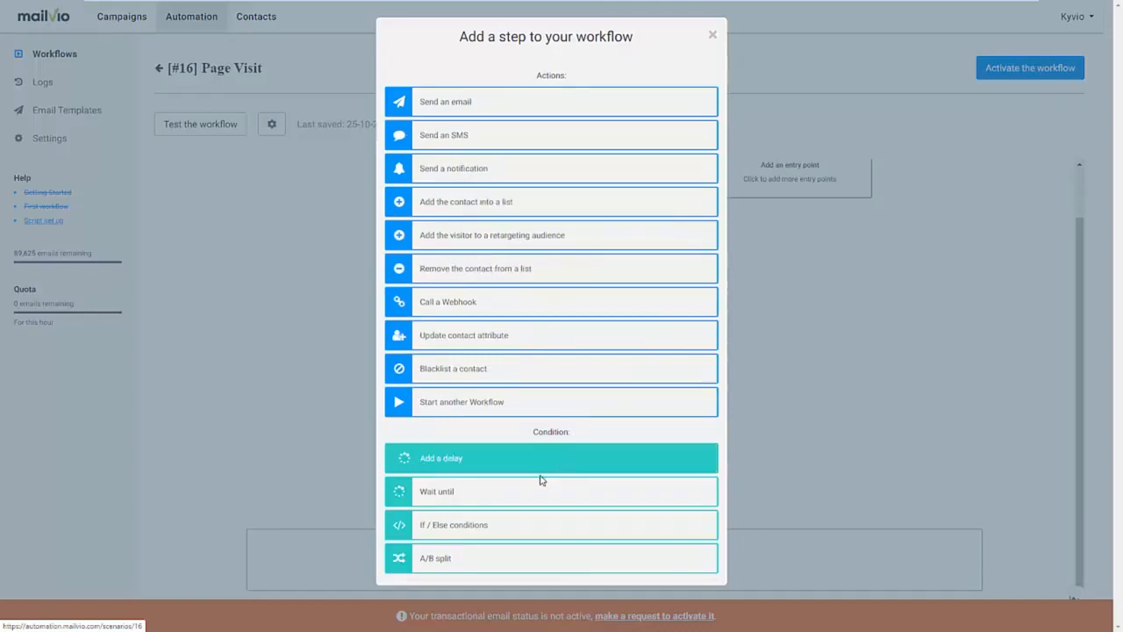
click(528, 526)
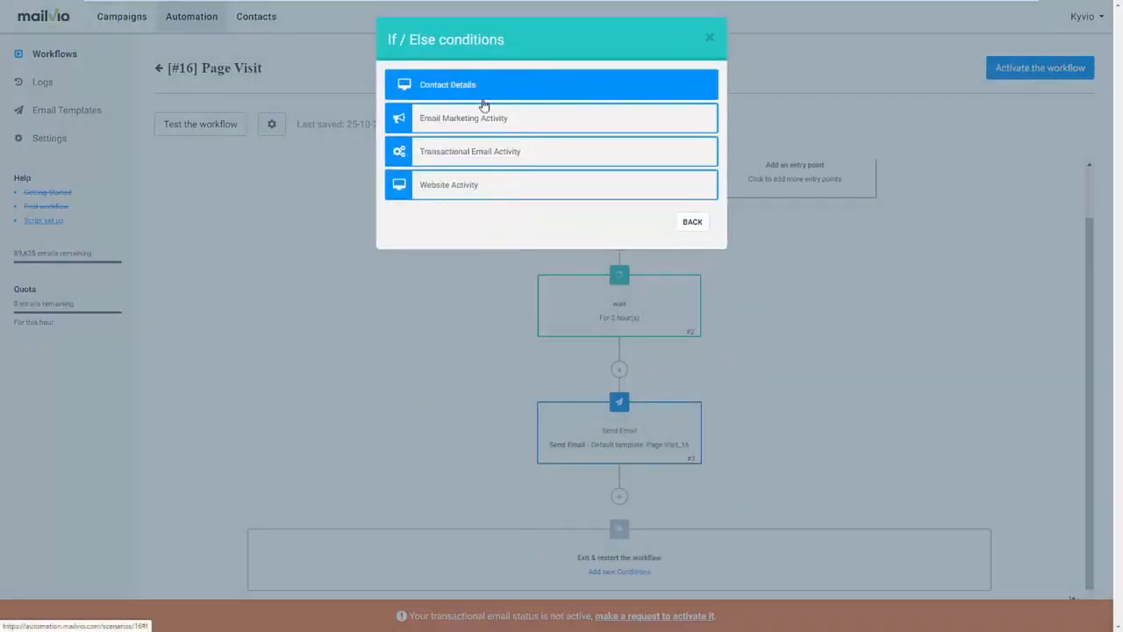
click(488, 120)
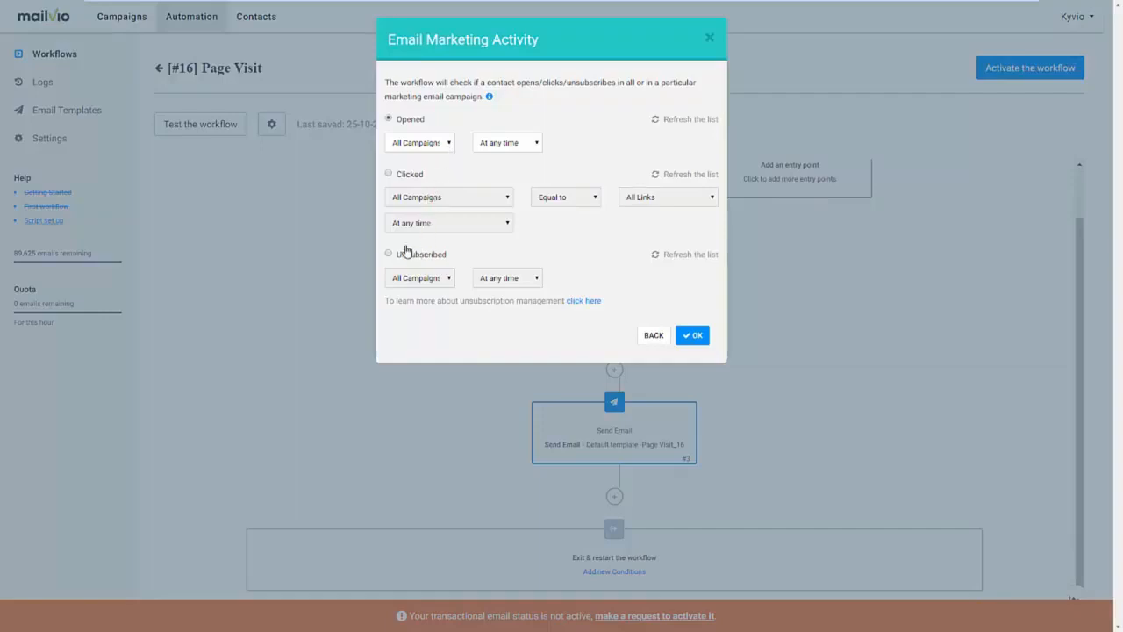
click(491, 146)
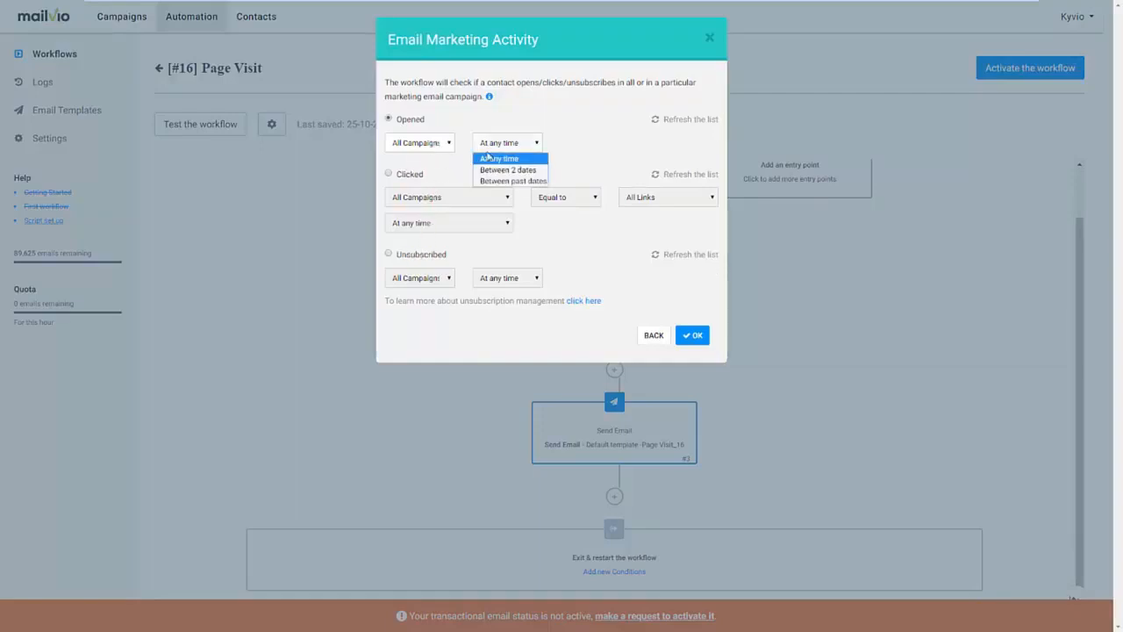
click(432, 146)
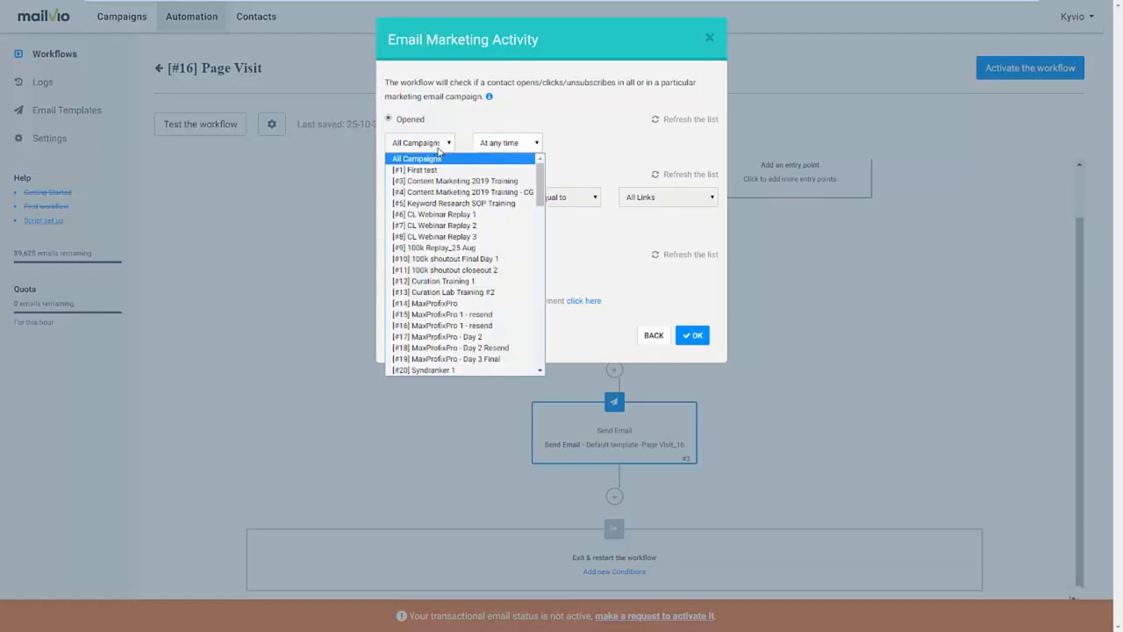
click(518, 126)
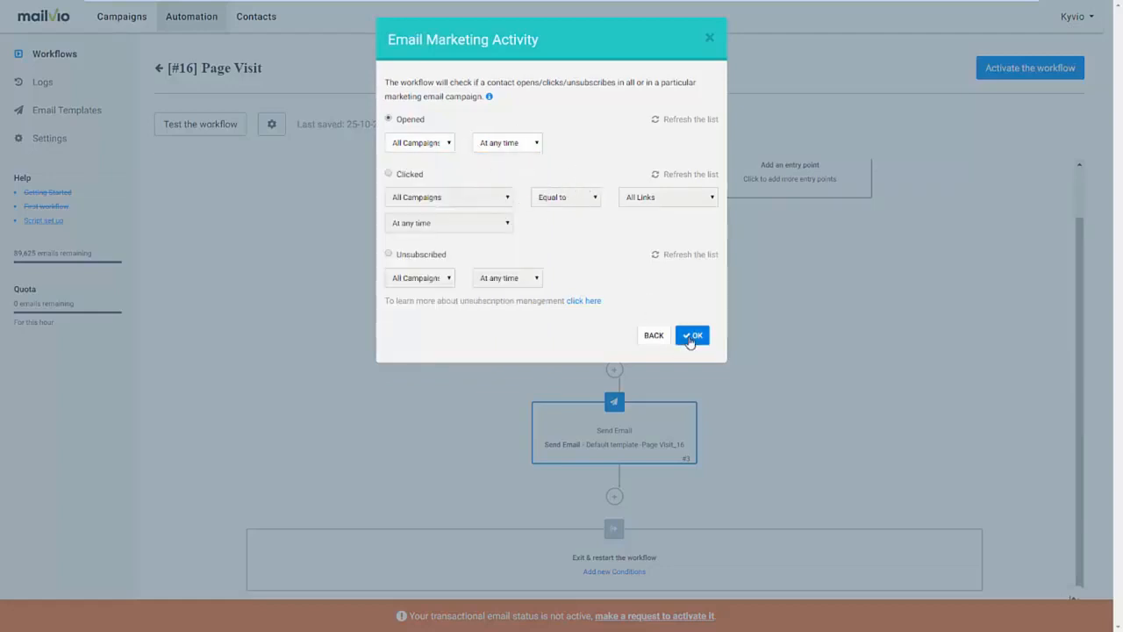
scroll(650, 388, down, 2)
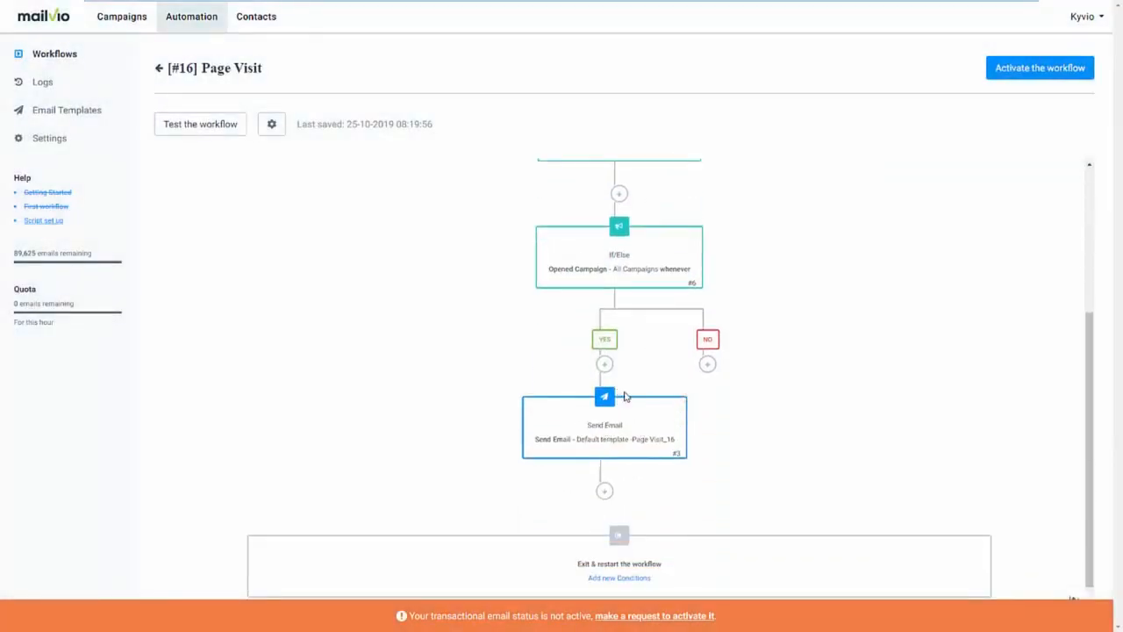
- View the actions and conditions that can be added to the NO branch, without adding any
click(707, 364)
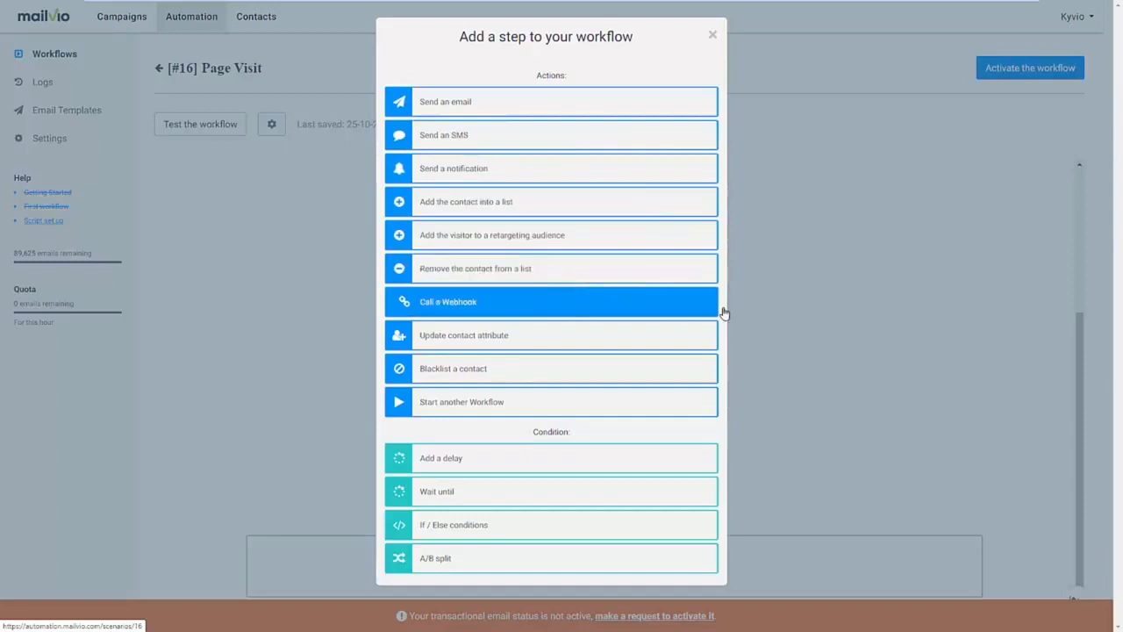
click(790, 299)
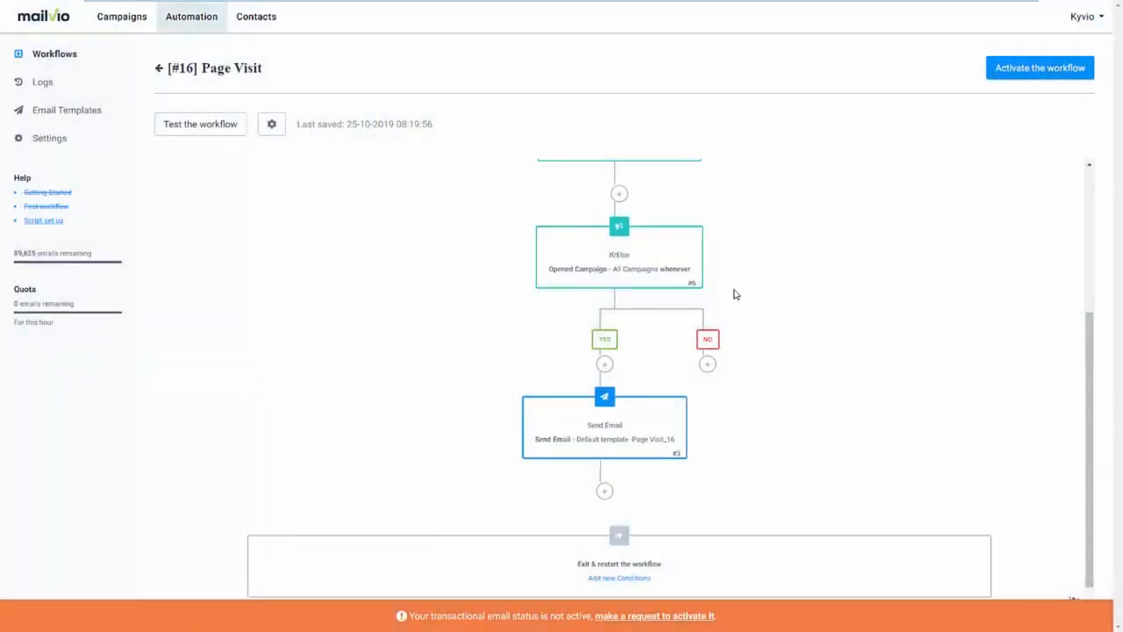
- Examine the Email Marketing Activity options for an additional workflow entry point, without adding one
scroll(735, 295, up, 3)
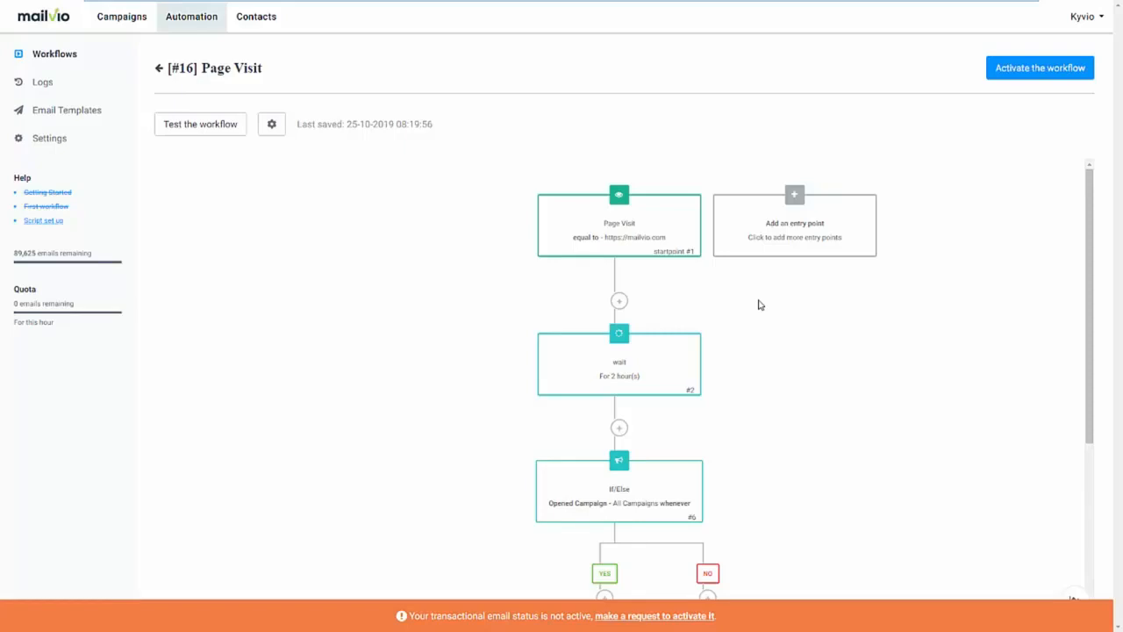
click(795, 200)
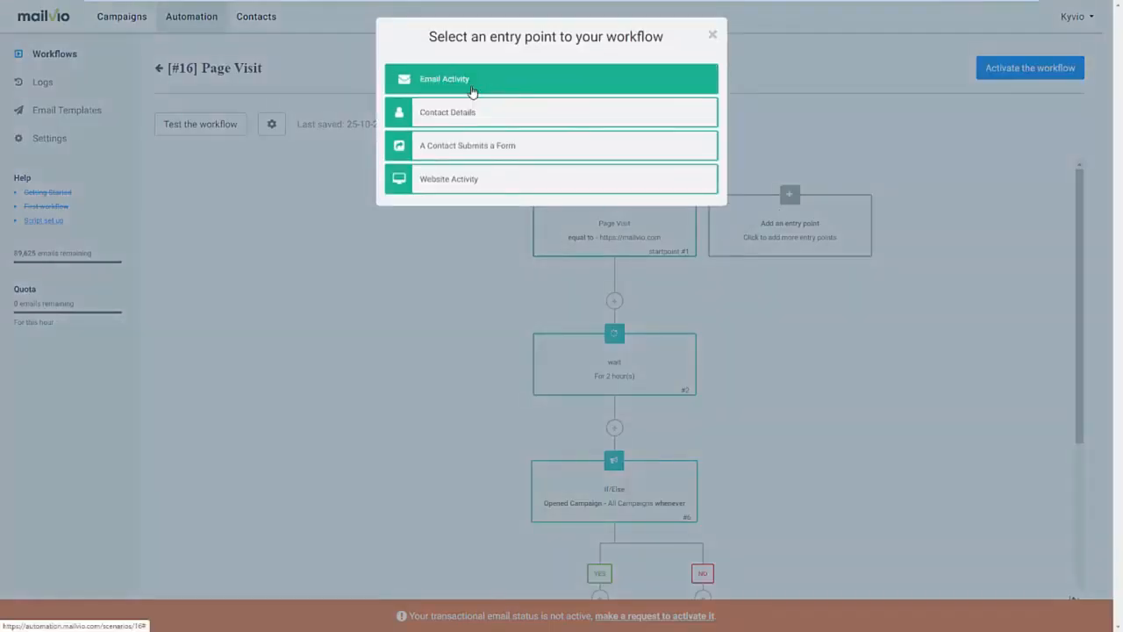
click(473, 91)
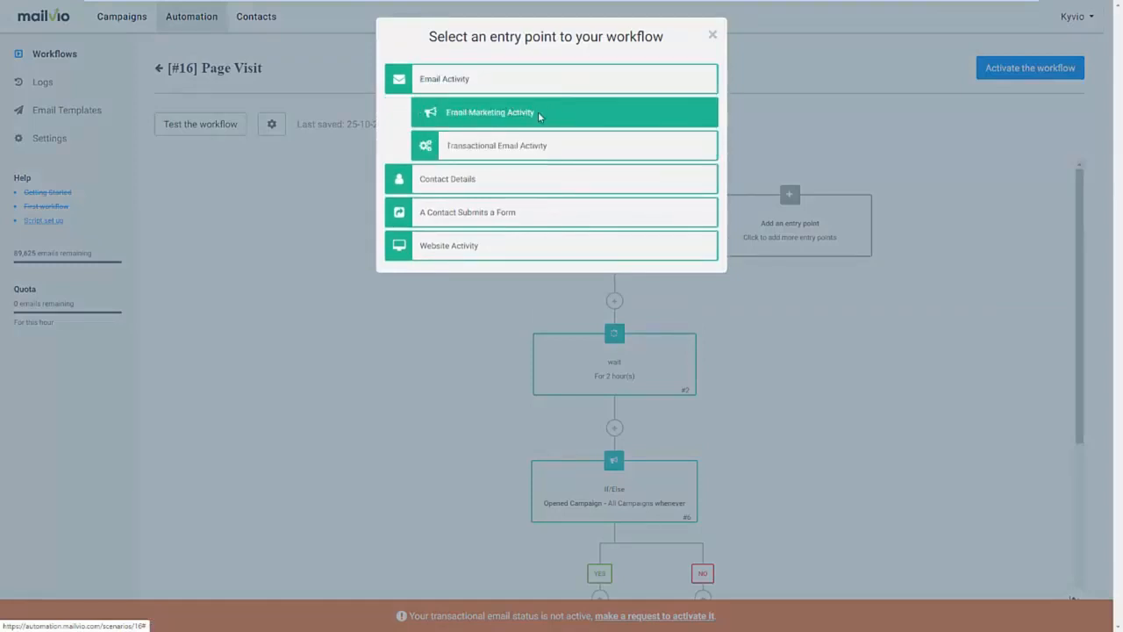
click(540, 115)
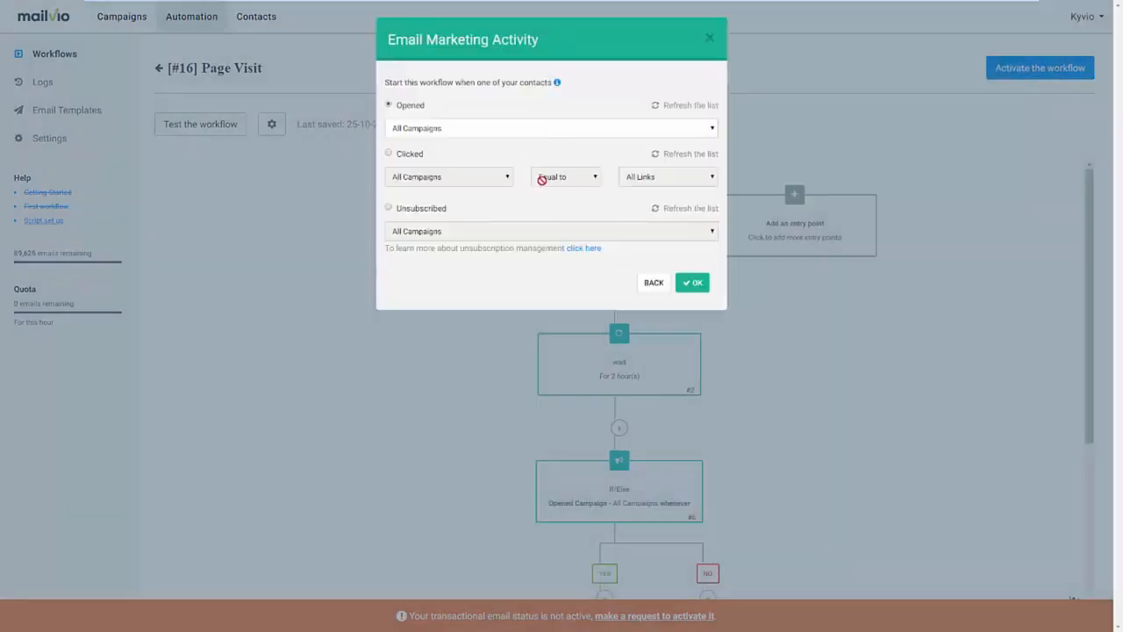
click(711, 39)
- View the Website Activity choices for an additional workflow entry point, and leave without adding one
click(797, 218)
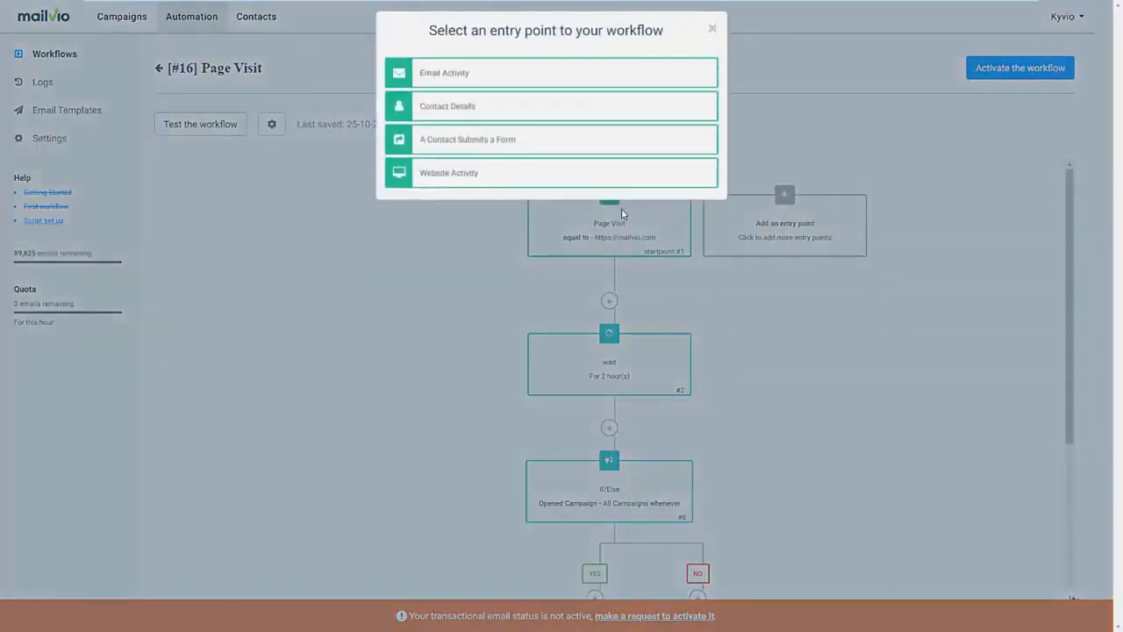
click(499, 187)
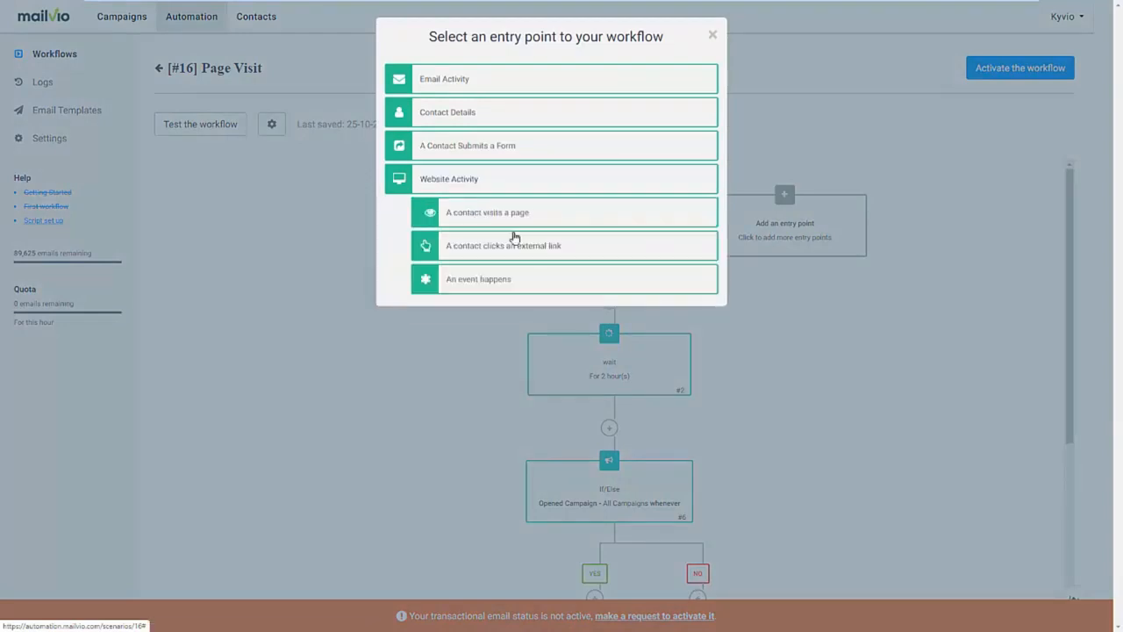
click(515, 218)
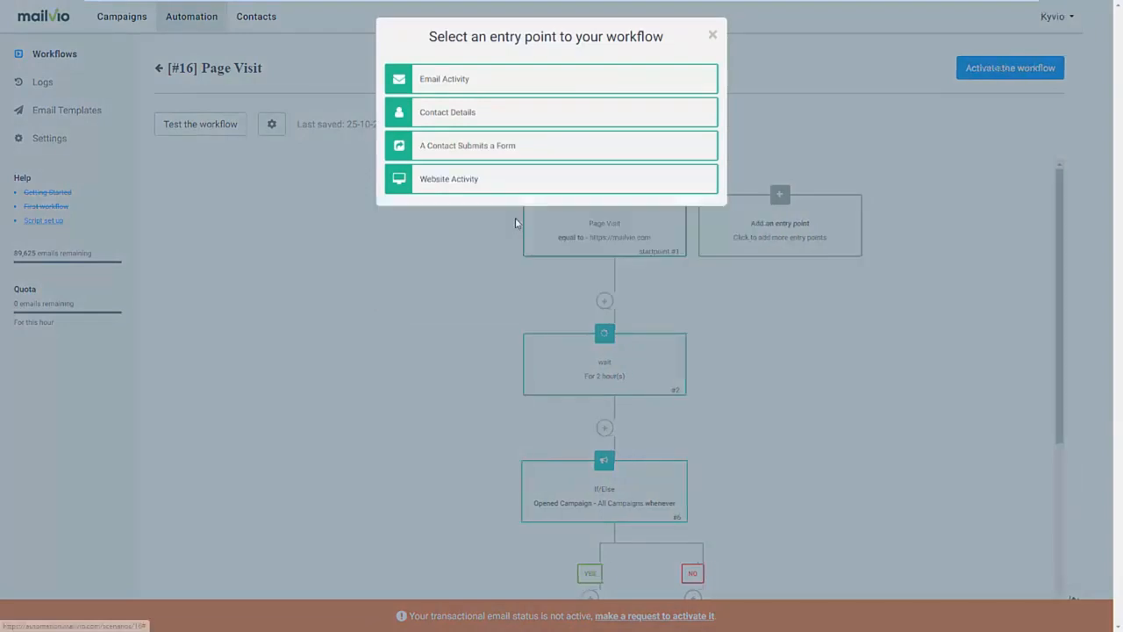
click(661, 177)
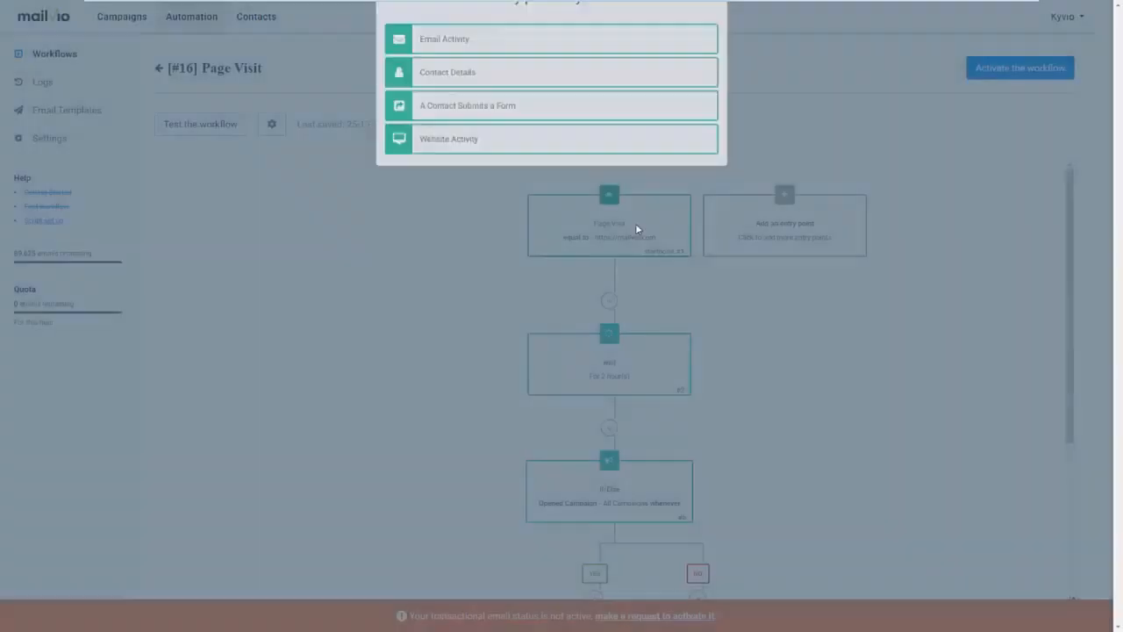
click(711, 36)
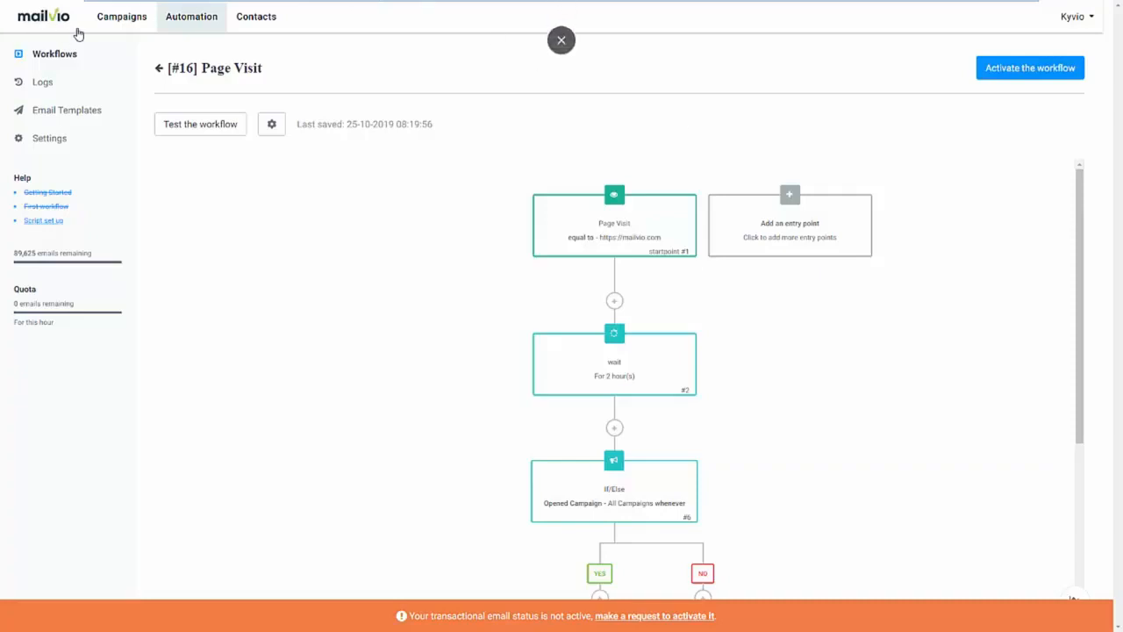
- Leave the Page Visit workflow inactive for now and start a new email campaign
click(159, 12)
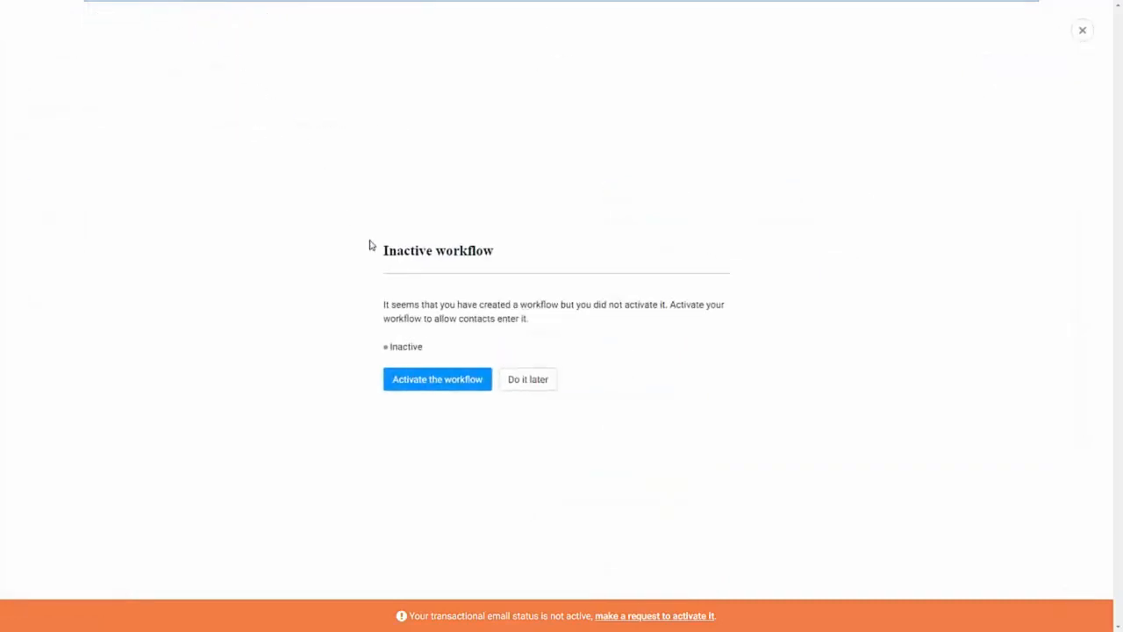
click(510, 390)
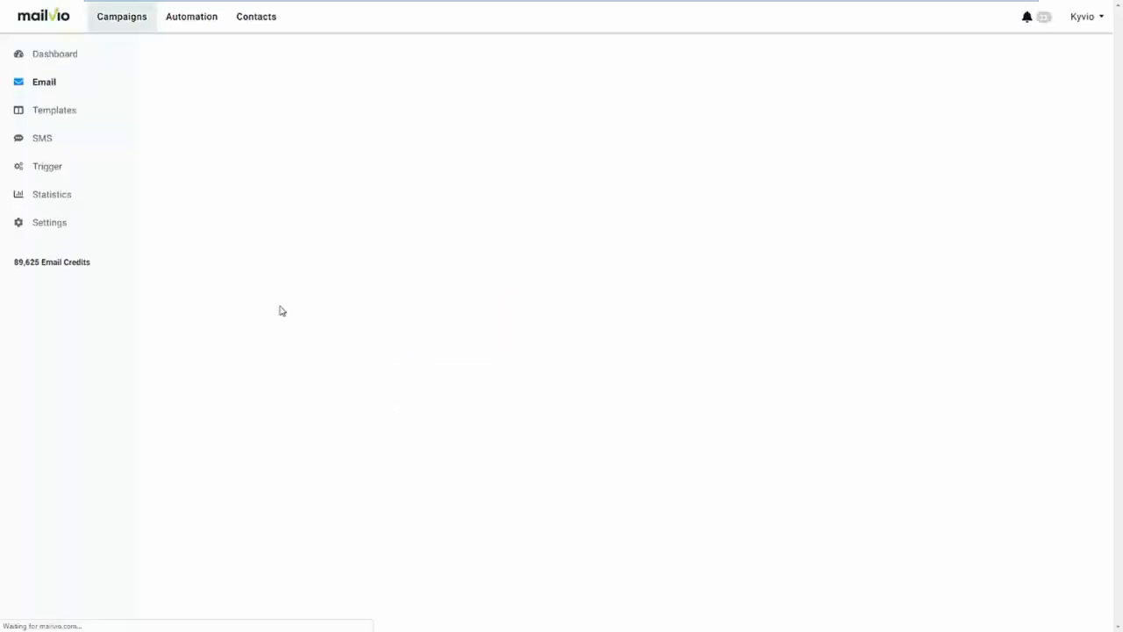
click(995, 74)
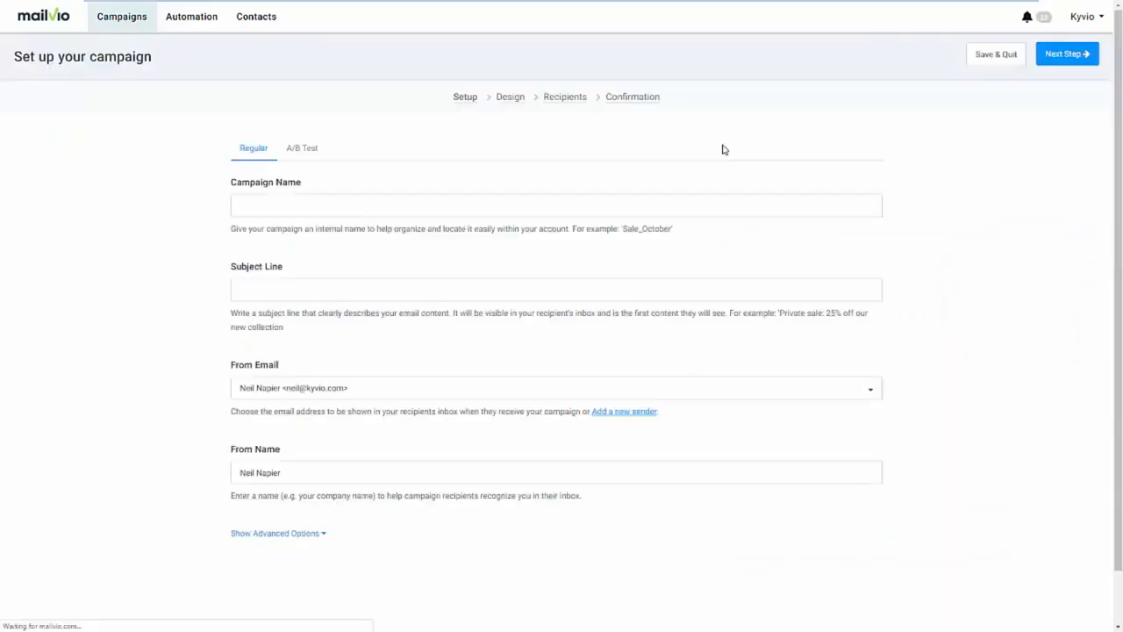
- Name the campaign "Live Demo" and set its subject line to "This is a live demo"
click(335, 211)
text(Live Demo)
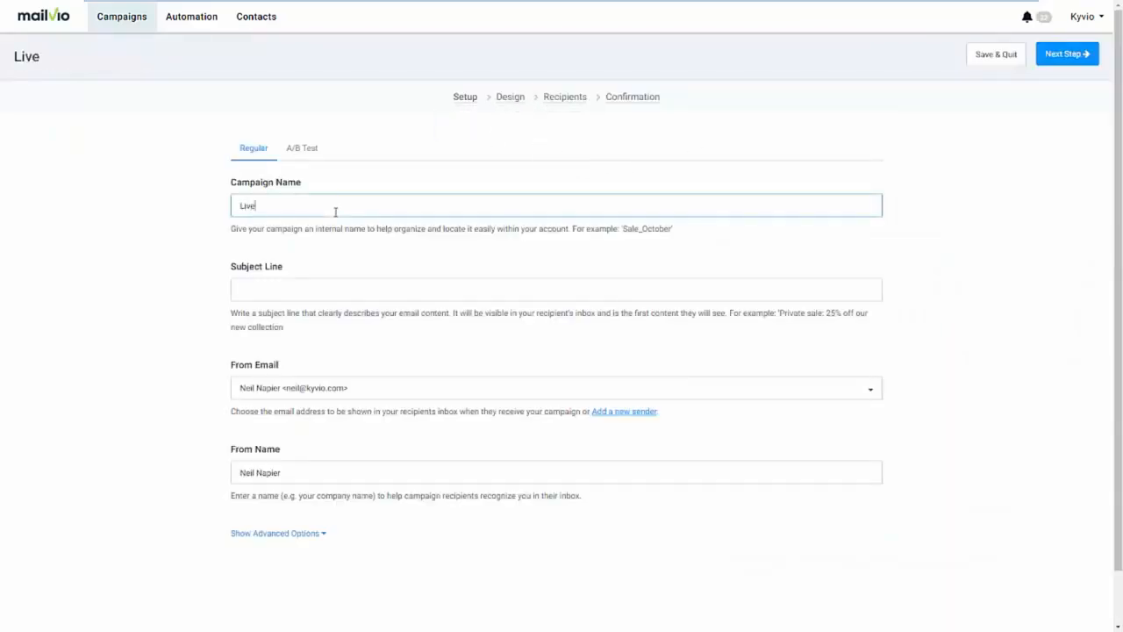
key(Tab)
text(This is )
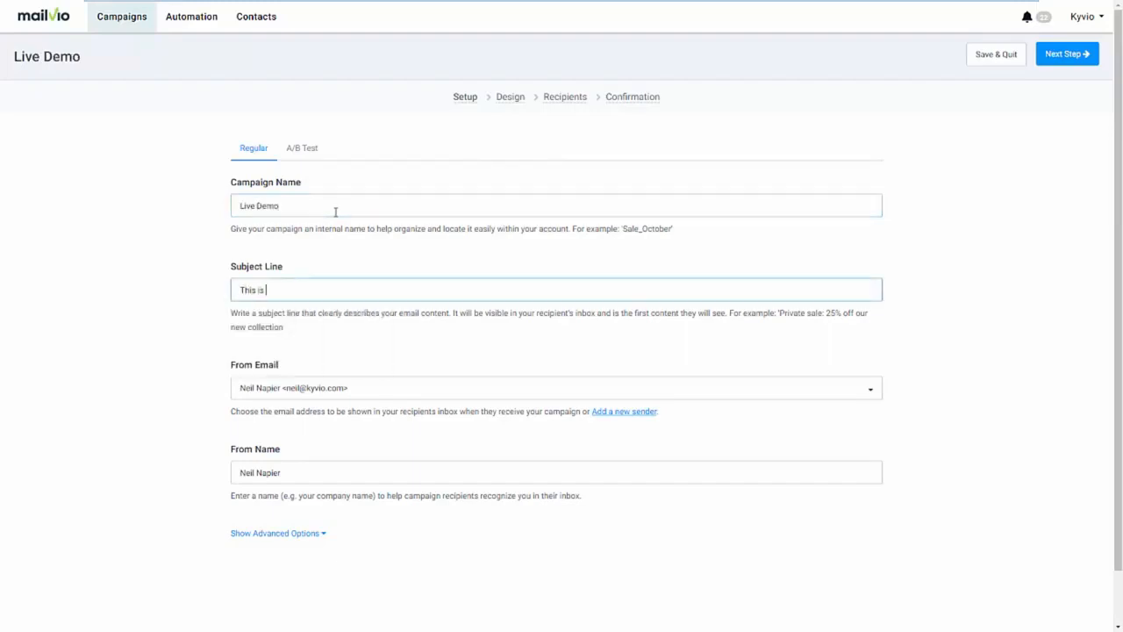
text(a live demo)
- Show the campaign's advanced setup options and look through them
click(290, 533)
scroll(347, 544, down, 1)
scroll(347, 544, down, 3)
scroll(348, 544, up, 5)
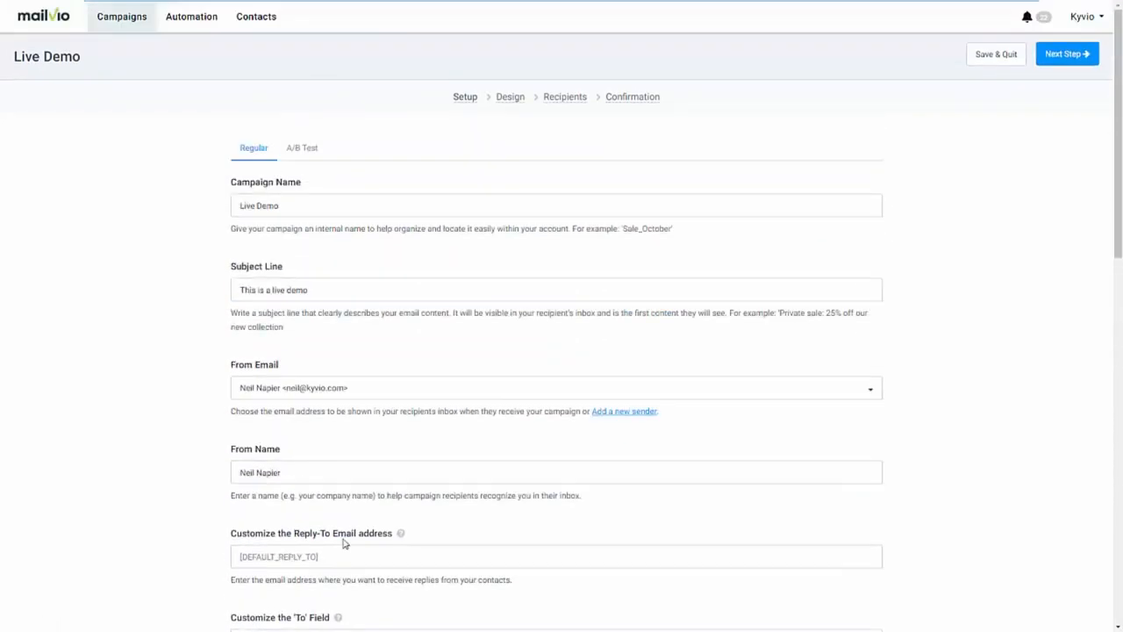
- Make the campaign an A/B test with "This demo rocks!" as subject line B, and continue to the design stage
click(308, 158)
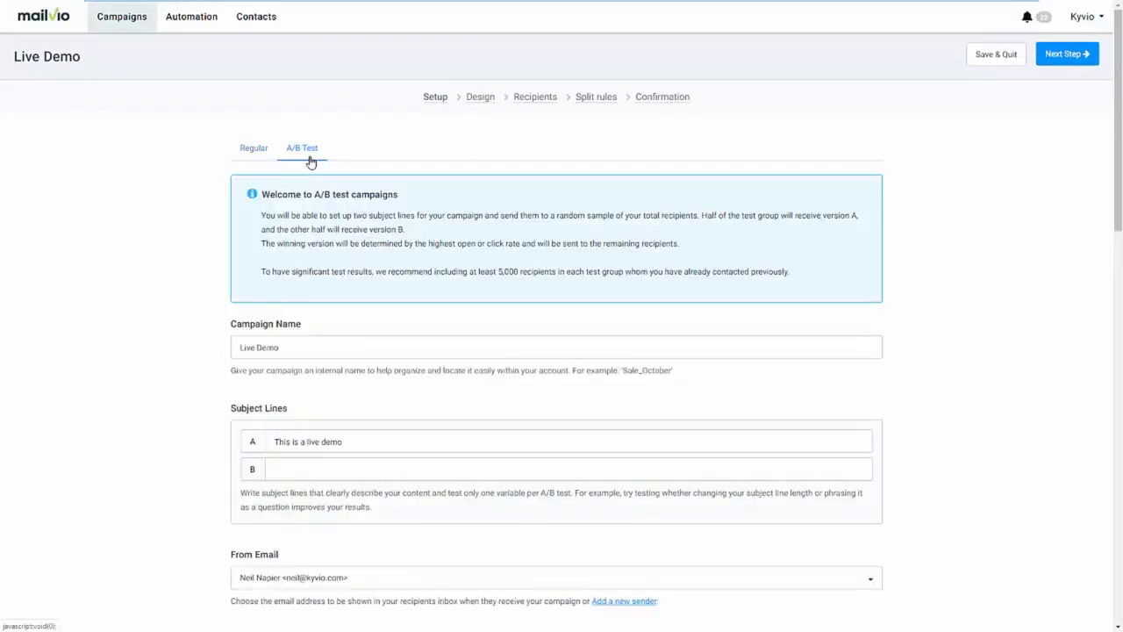
click(321, 460)
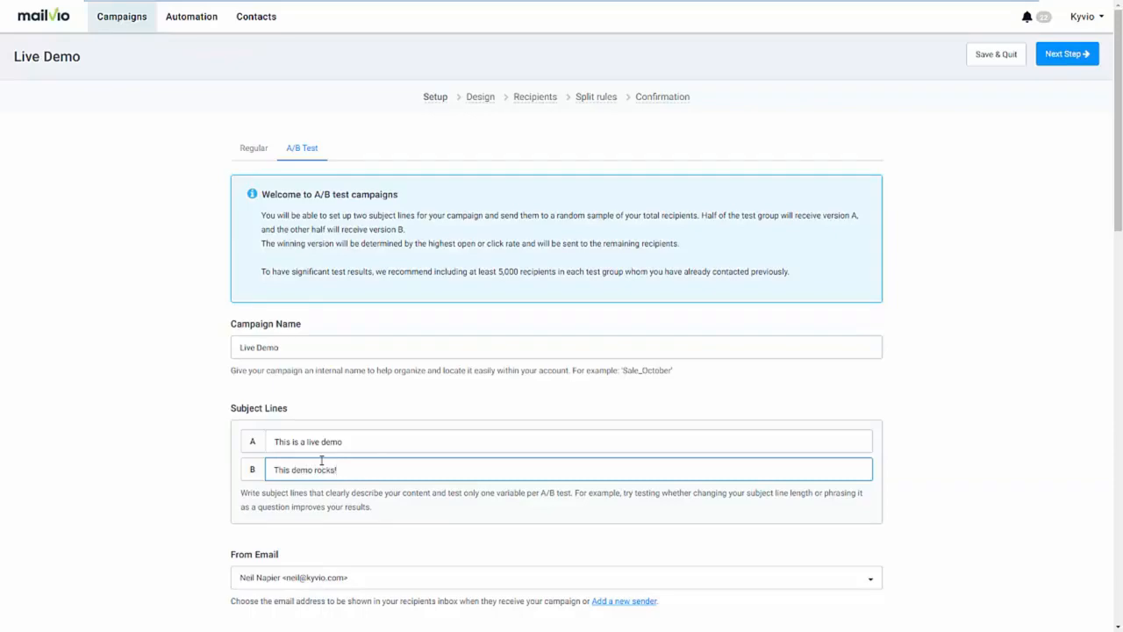
scroll(409, 532, down, 3)
scroll(857, 322, up, 3)
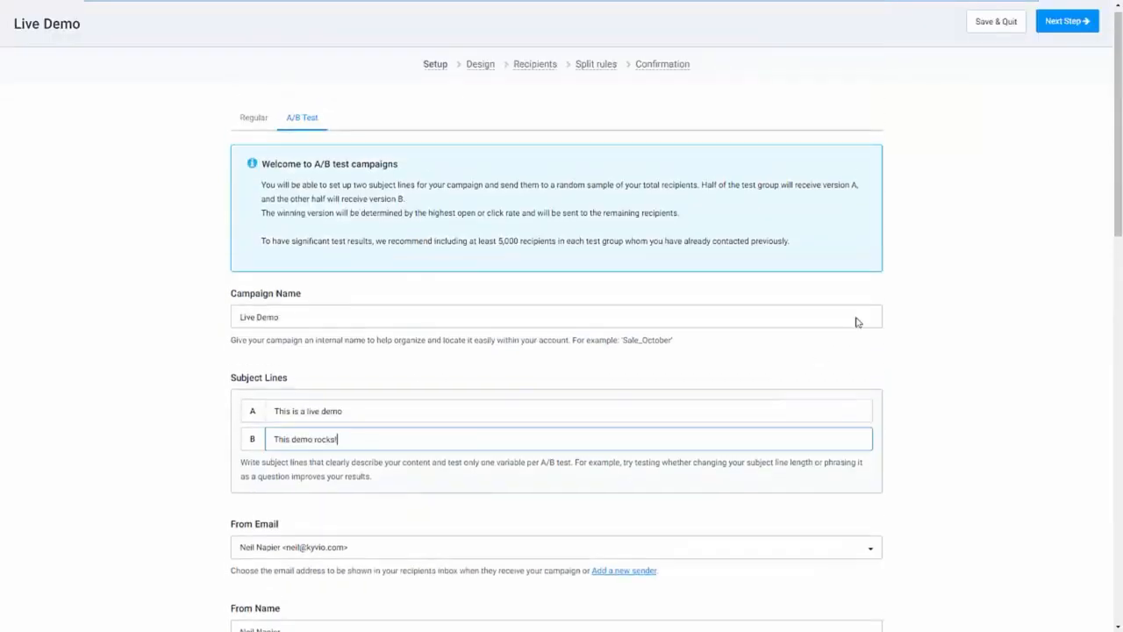
scroll(857, 322, up, 1)
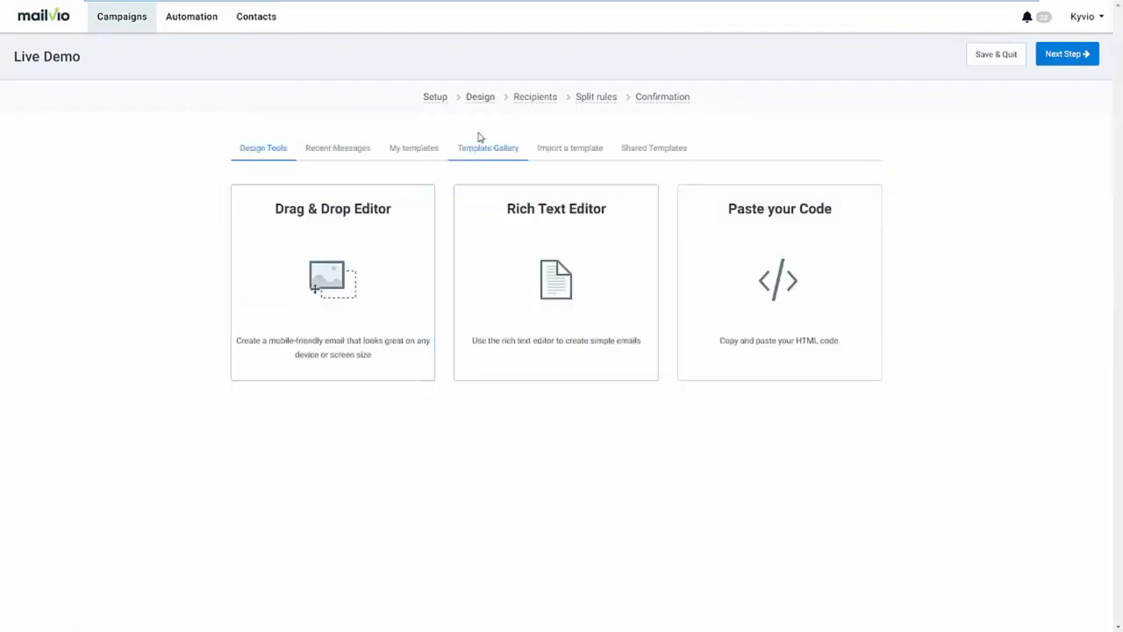
- Browse the email designs in the template gallery
click(516, 158)
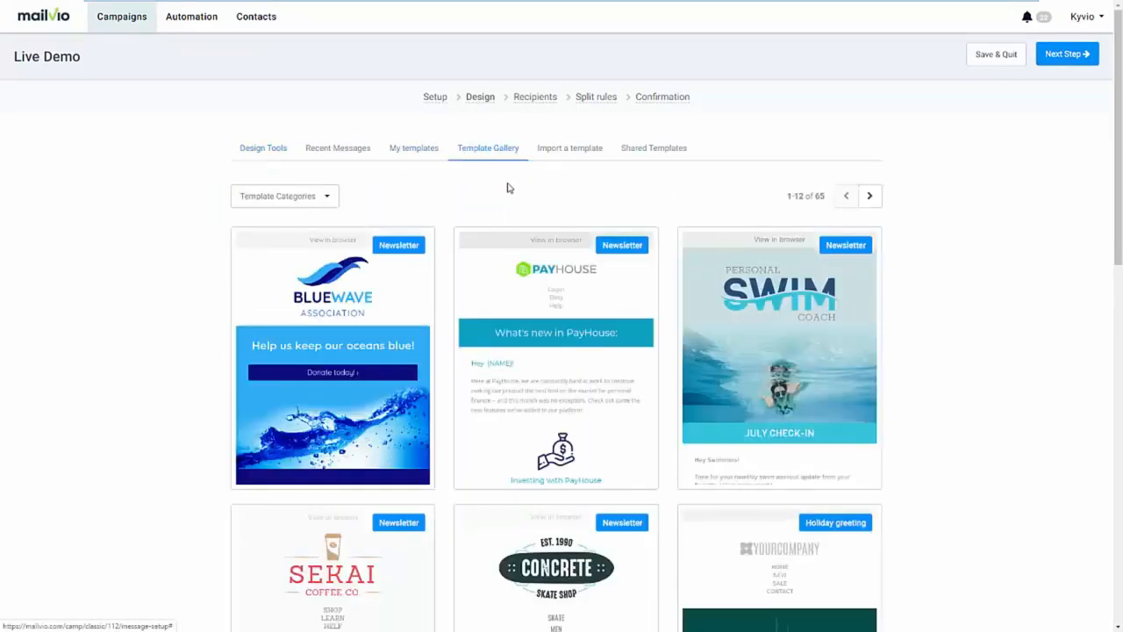
scroll(446, 355, down, 5)
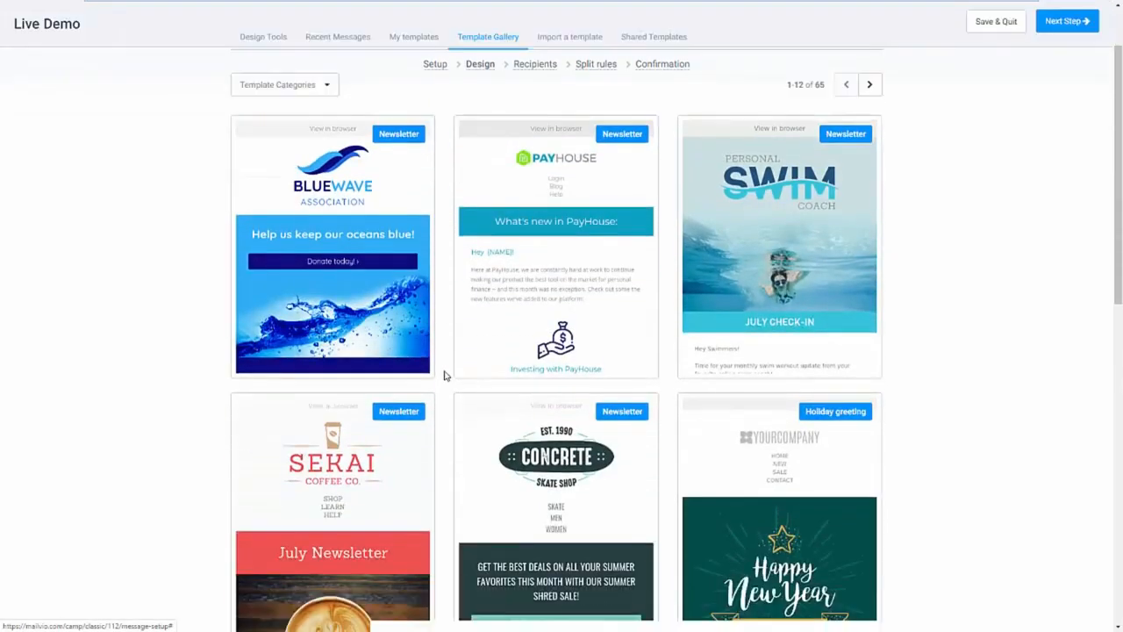
scroll(442, 377, down, 15)
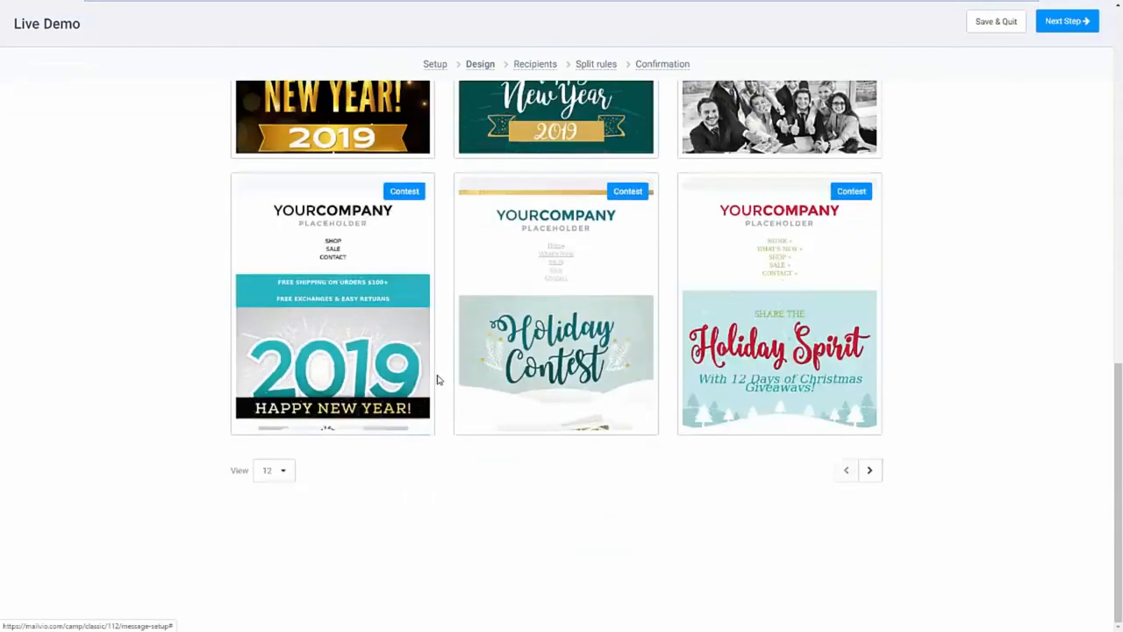
scroll(436, 376, up, 20)
scroll(429, 360, up, 1)
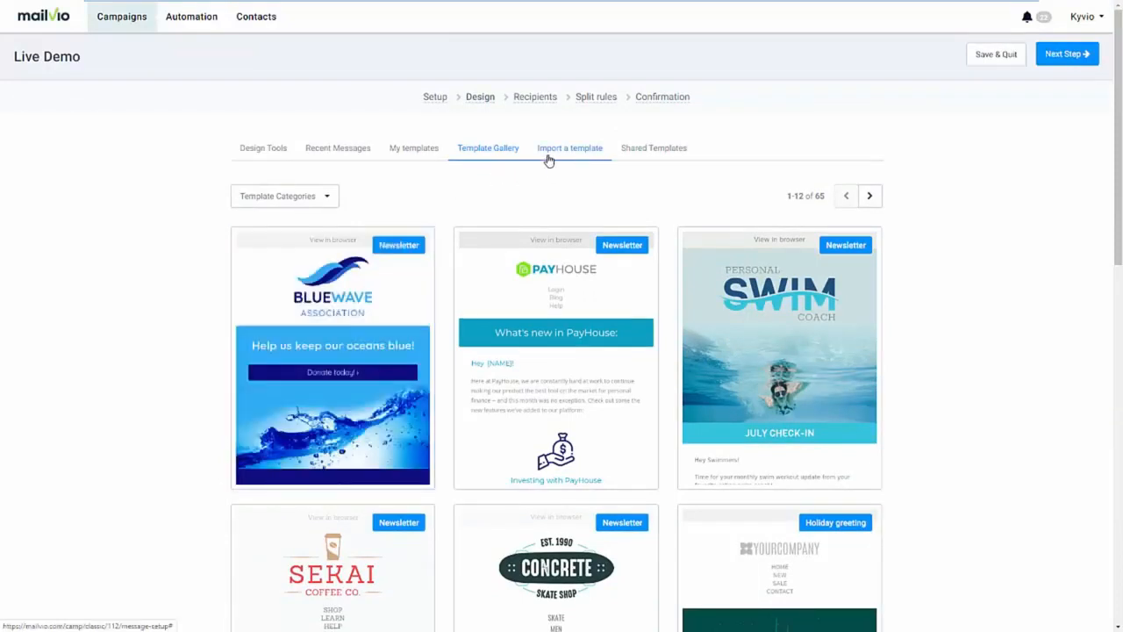
click(286, 158)
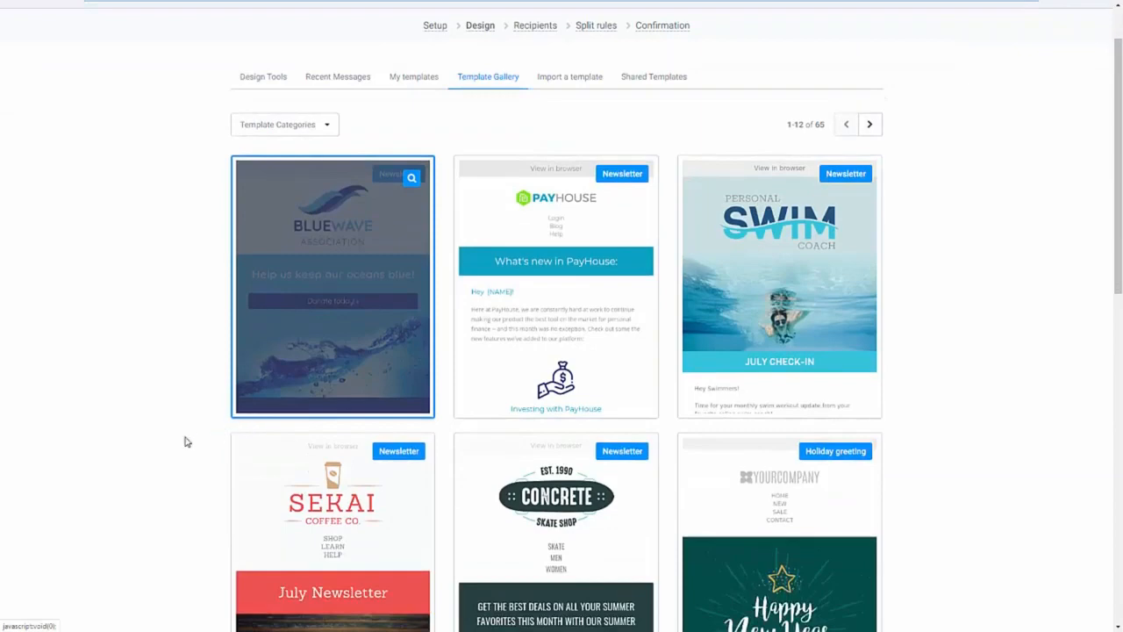
scroll(183, 438, down, 3)
scroll(847, 226, up, 2)
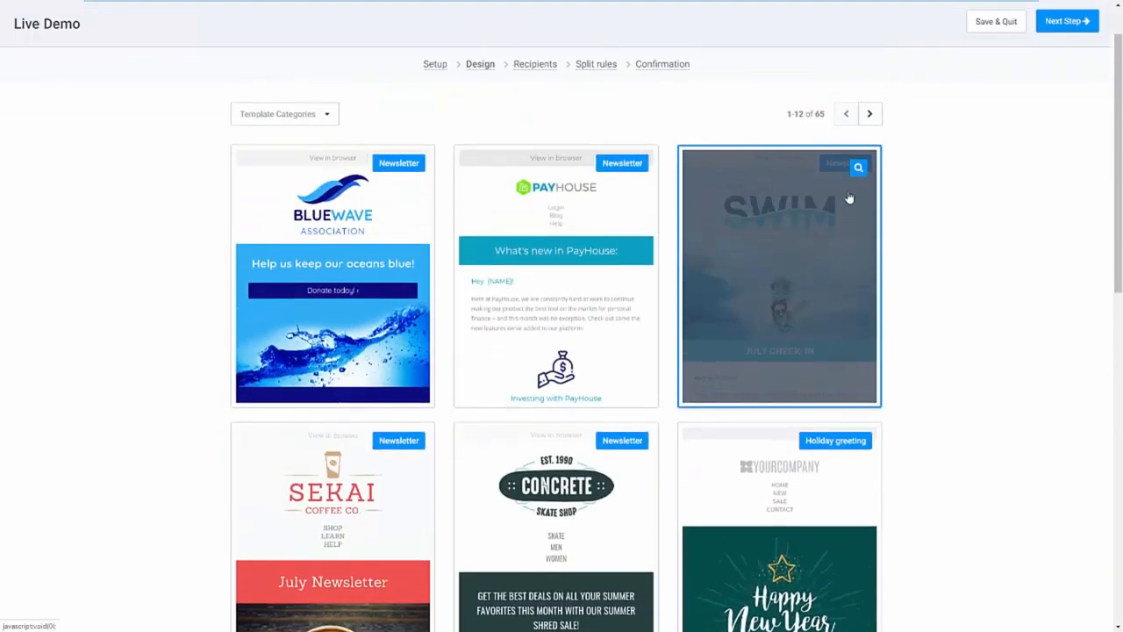
- Preview the full Personal Swim Coach newsletter template and close the preview
click(855, 171)
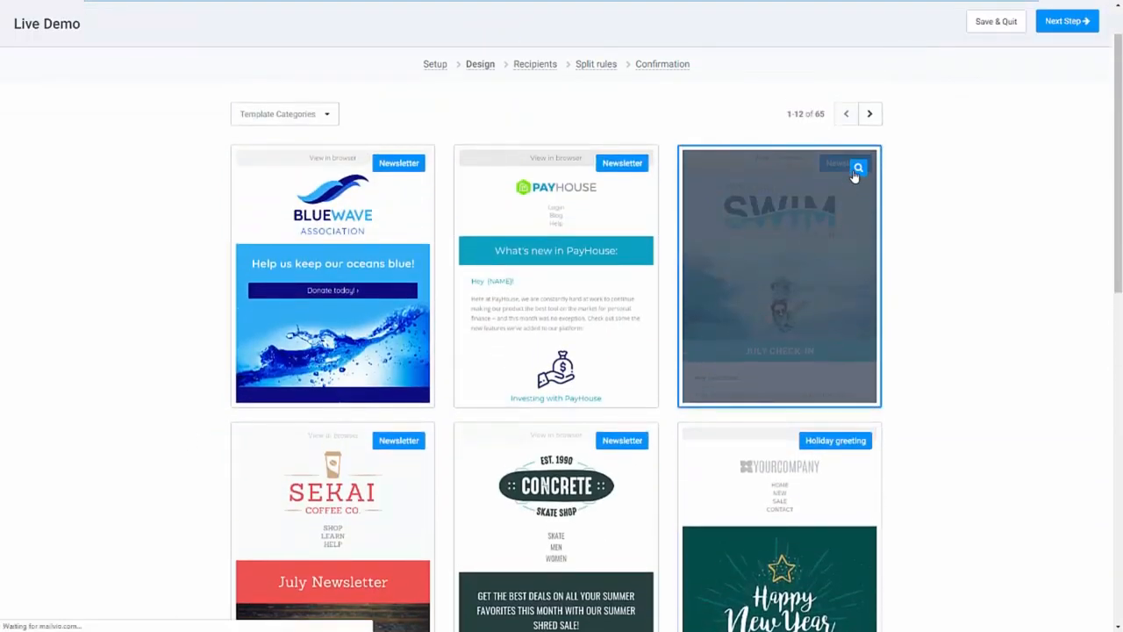
scroll(742, 264, down, 2)
scroll(740, 272, down, 10)
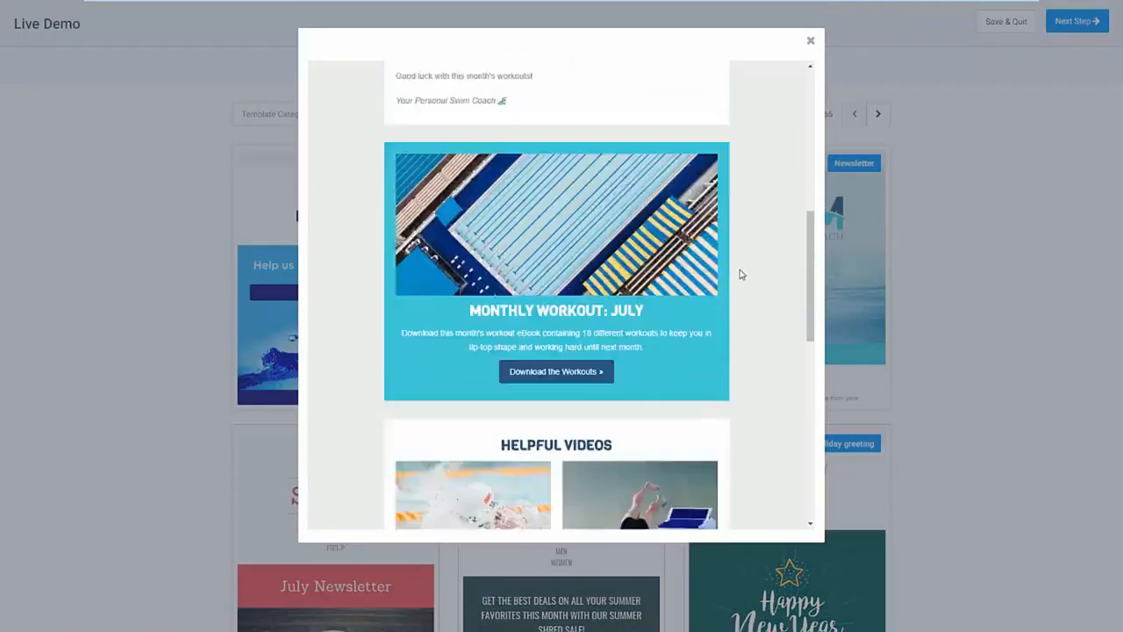
click(905, 275)
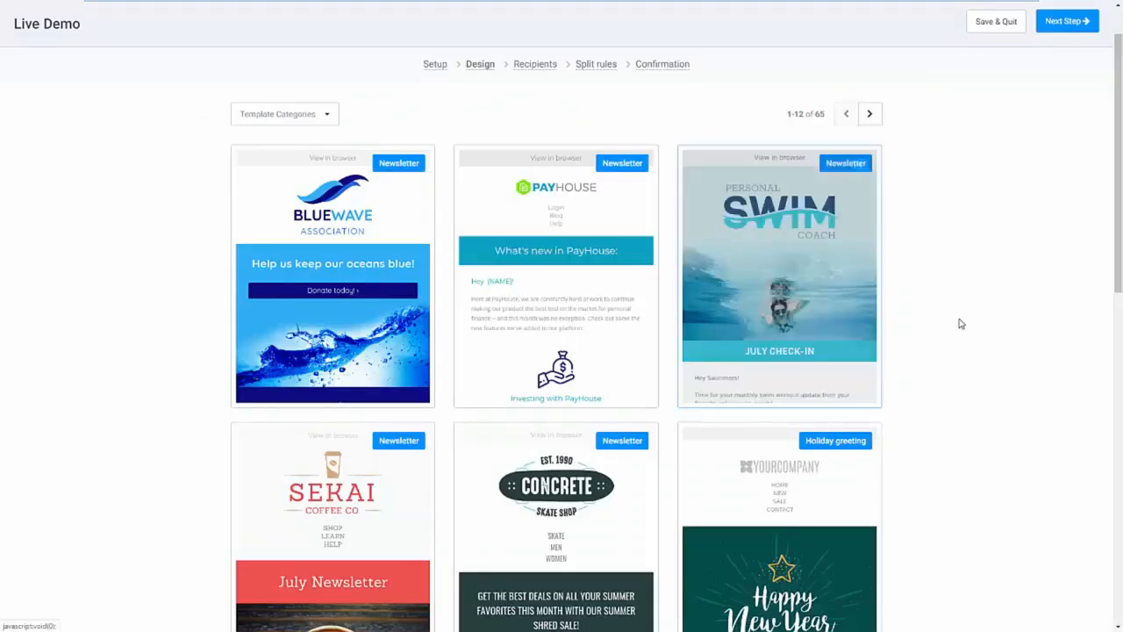
- Apply the Personal Swim Coach template to the campaign, and save the email design after reviewing it in the editor
click(772, 299)
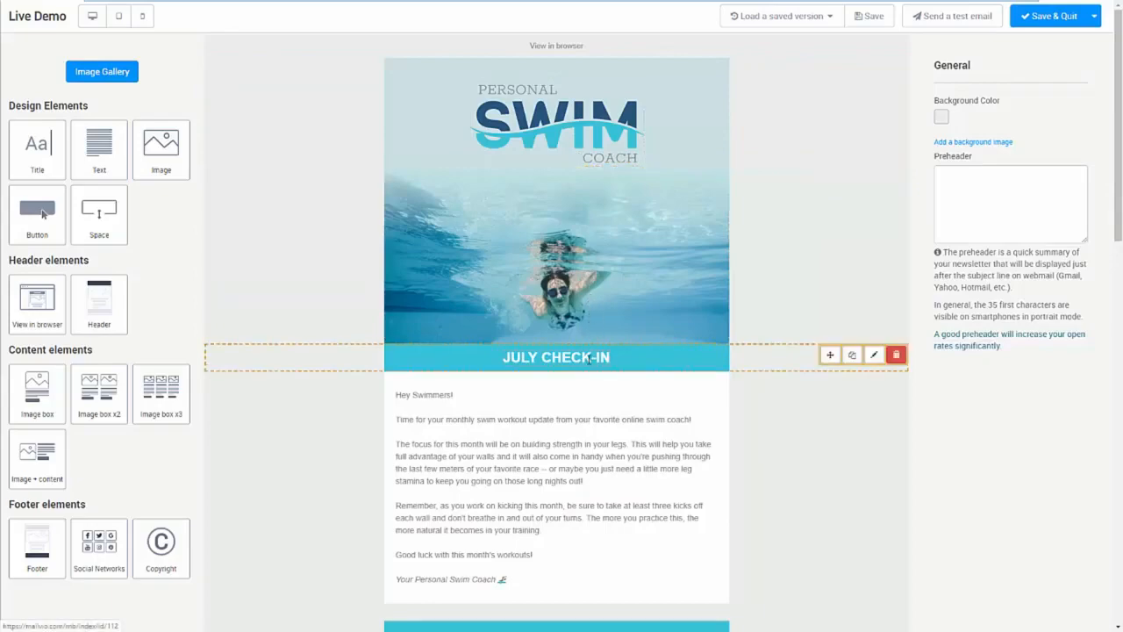
scroll(561, 378, down, 3)
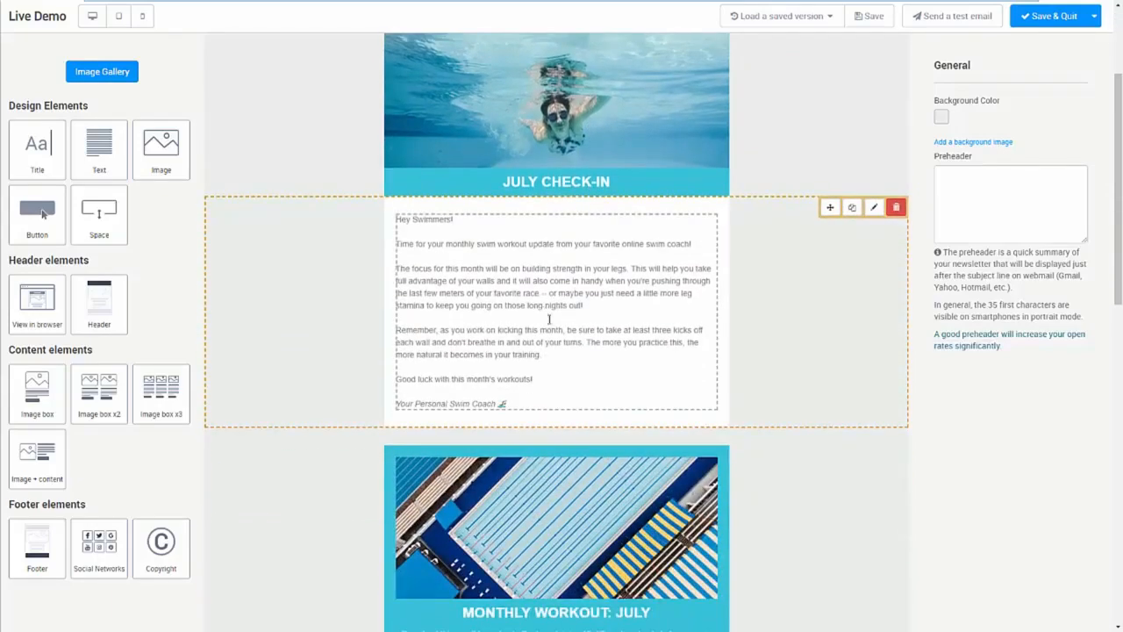
scroll(551, 357, down, 3)
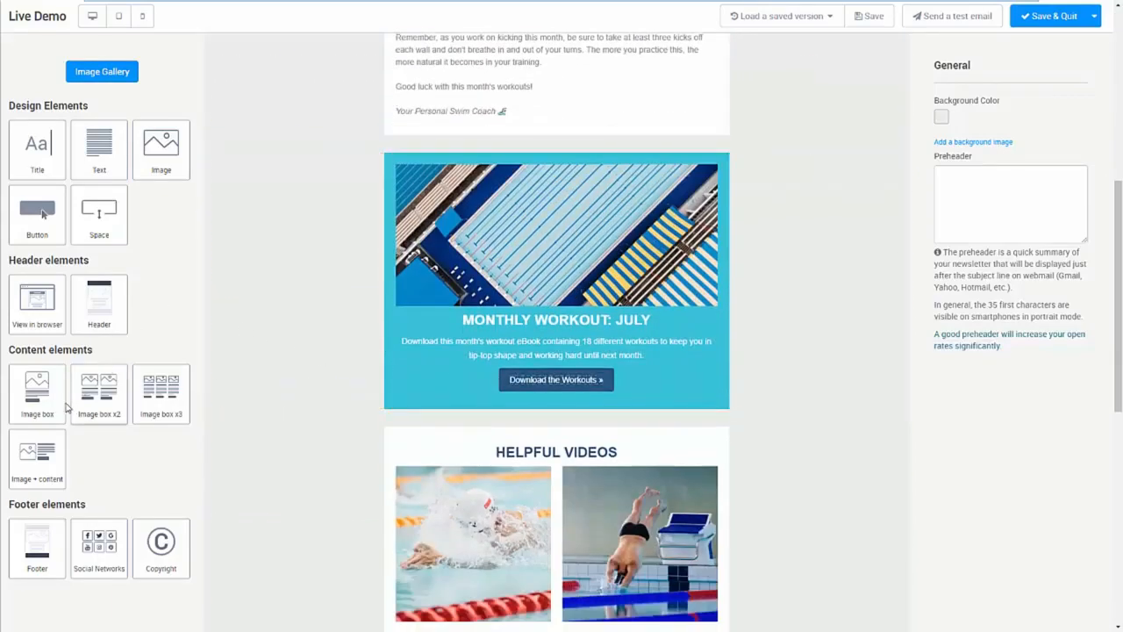
scroll(138, 466, down, 2)
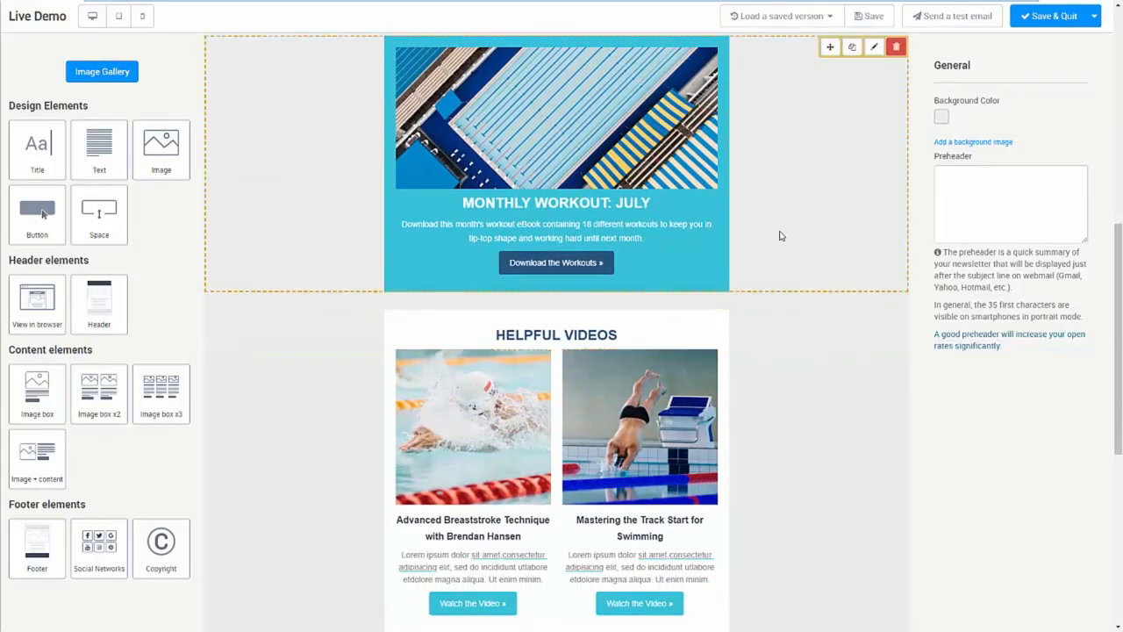
scroll(777, 234, up, 3)
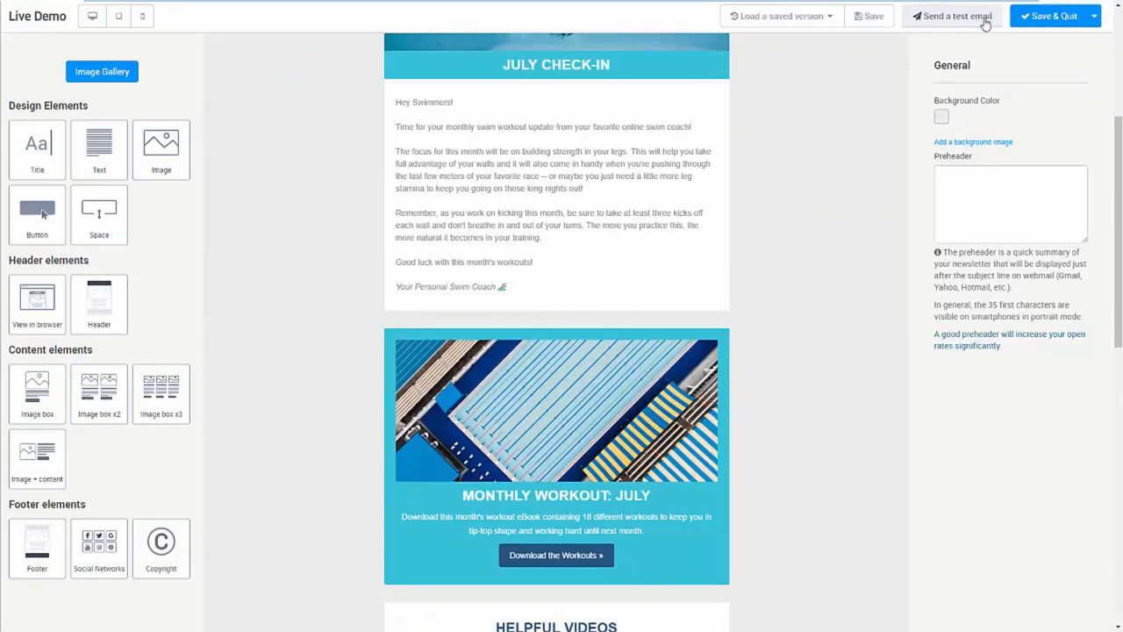
click(1055, 18)
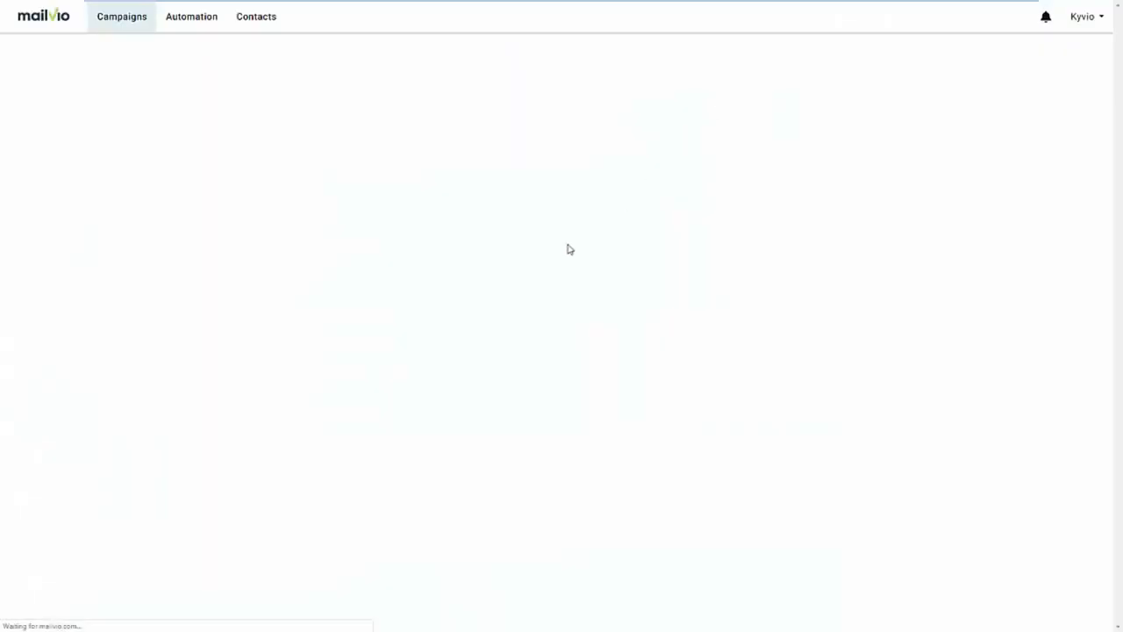
scroll(777, 327, down, 1)
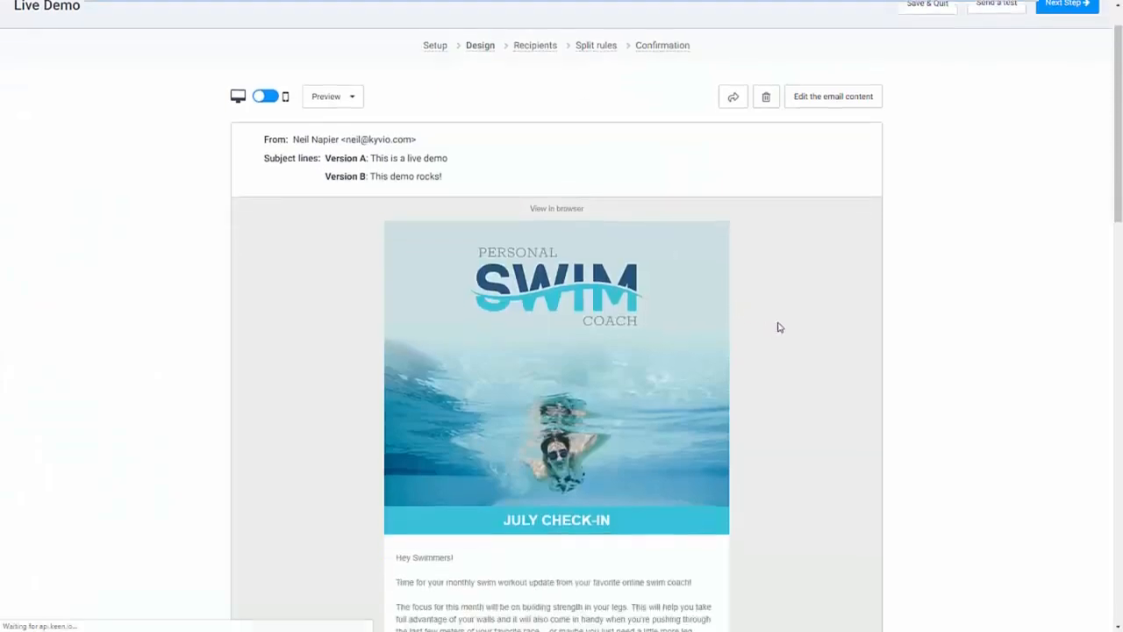
- Review the full email design in desktop view and in the mobile preview, and look over the available preview options
scroll(777, 328, down, 15)
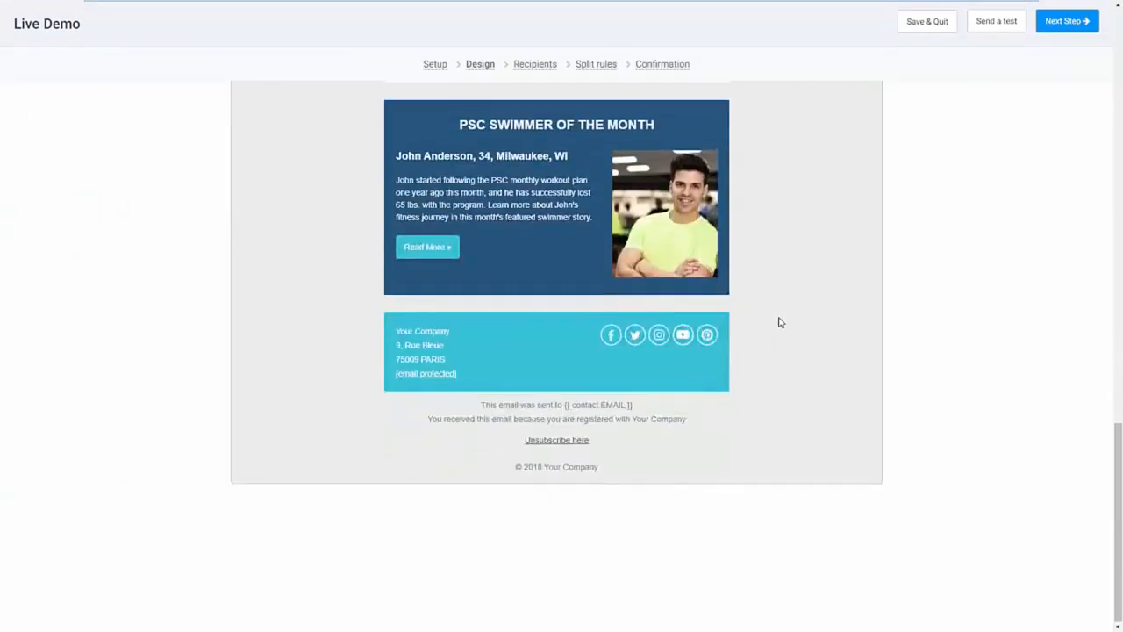
scroll(780, 323, up, 15)
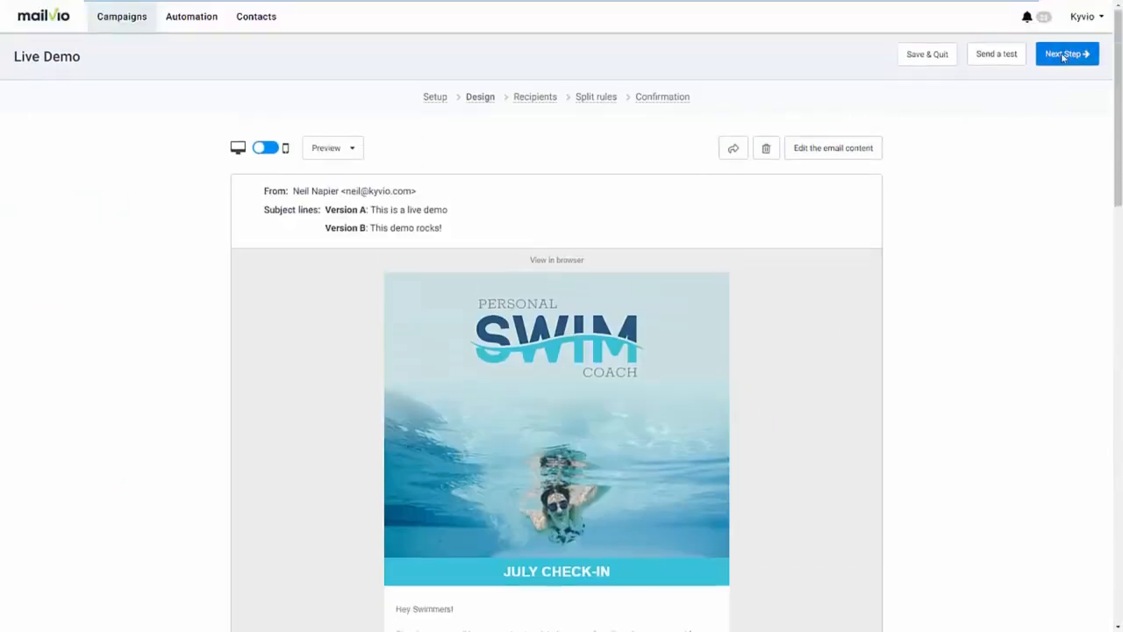
click(1063, 56)
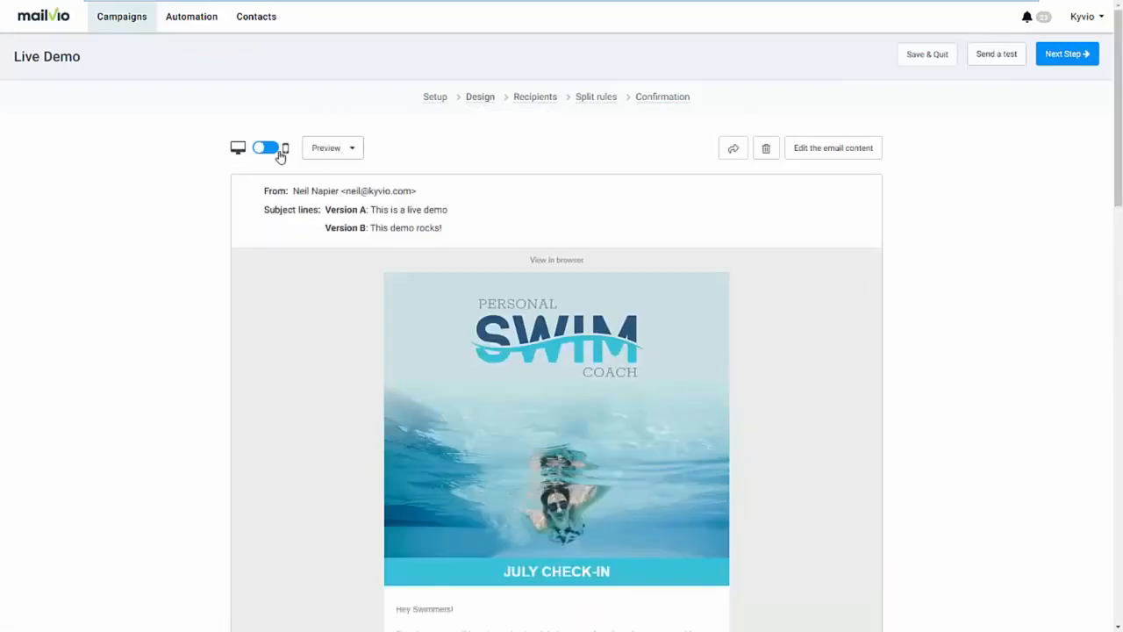
click(279, 151)
scroll(517, 272, down, 5)
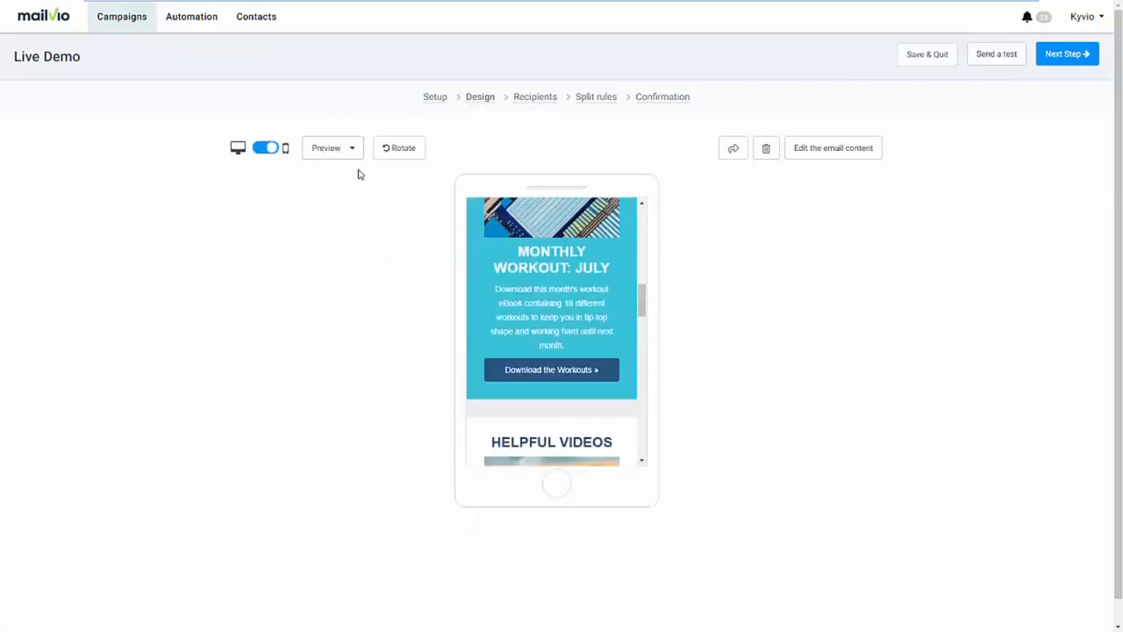
click(348, 151)
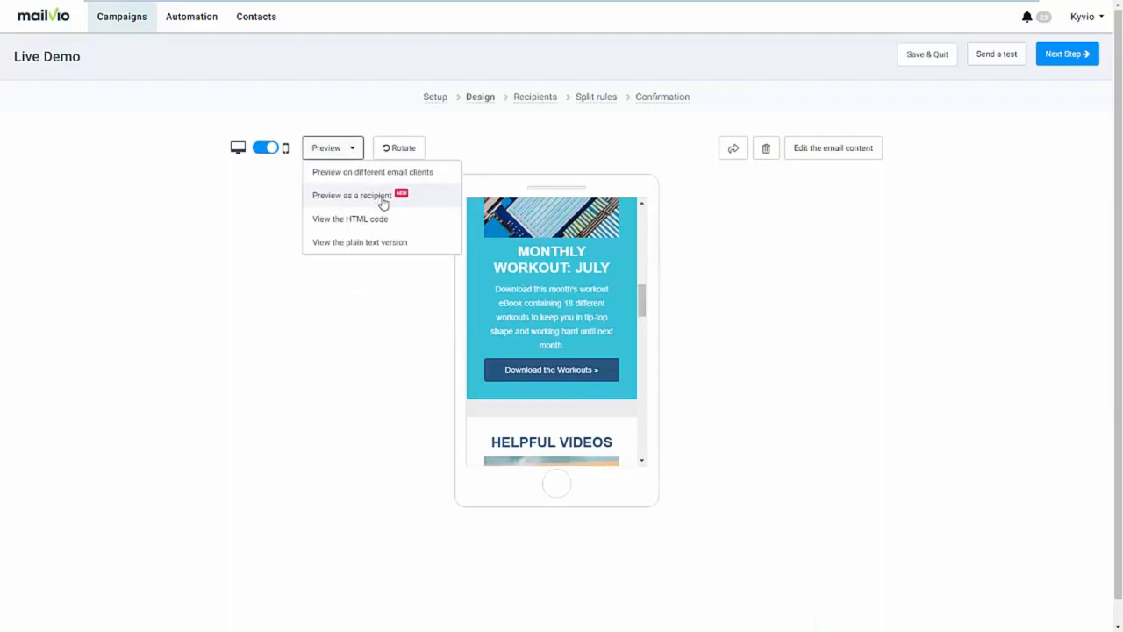
click(688, 222)
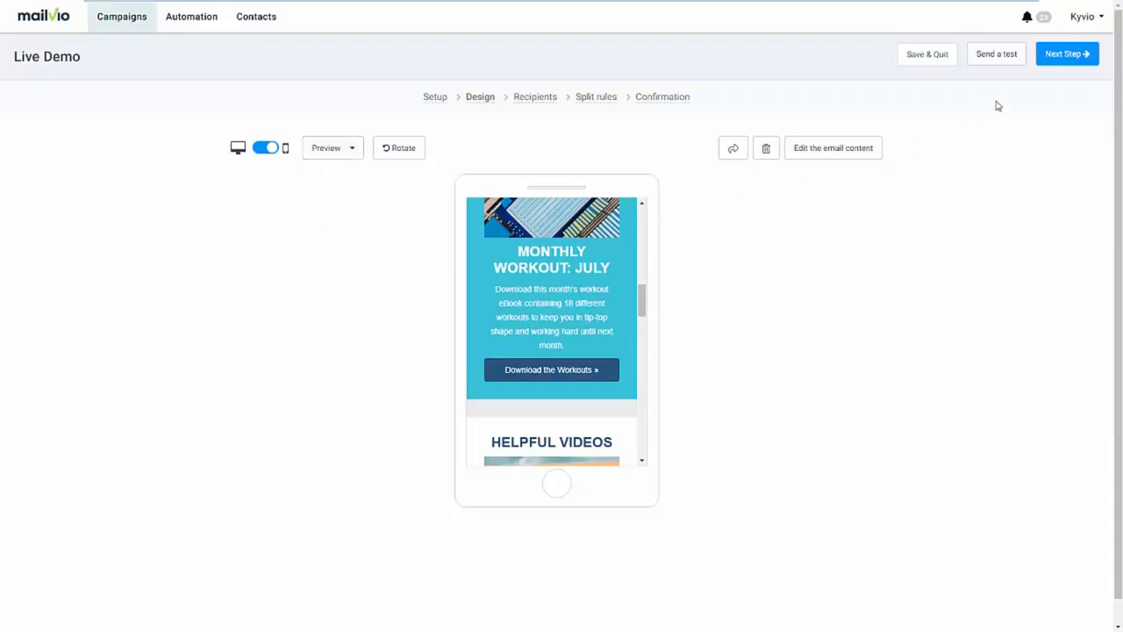
- Select all contact lists as recipients except the excluded cu_kyvio_active_30Sept19 and cu_kv_active_sep27, and update the recipient count
click(1058, 55)
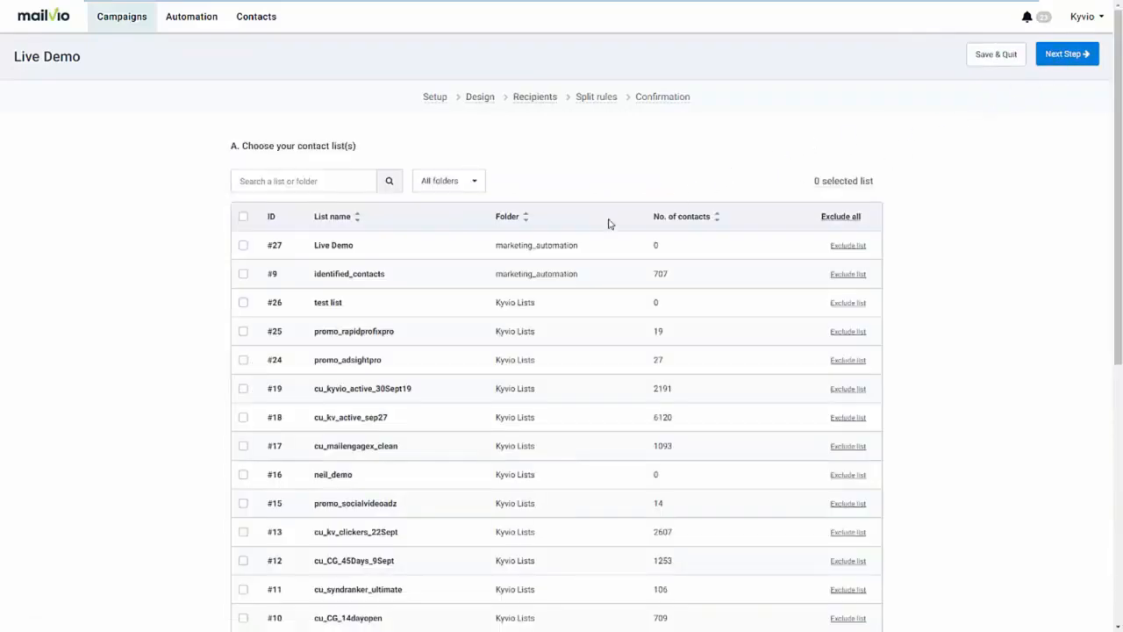
click(243, 216)
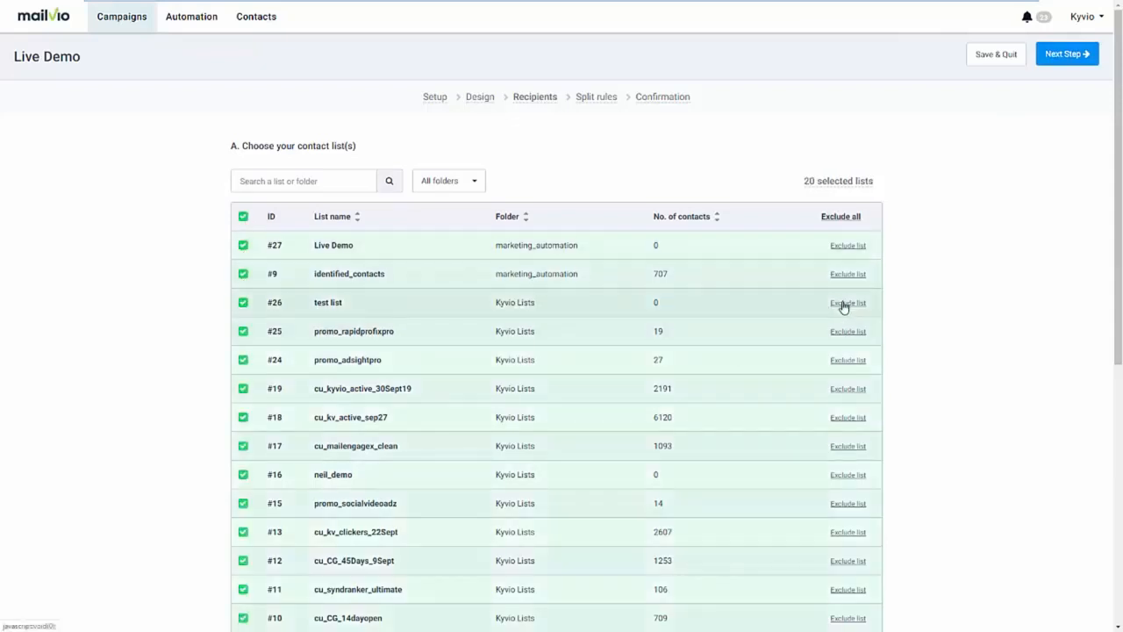
click(849, 419)
scroll(849, 395, down, 5)
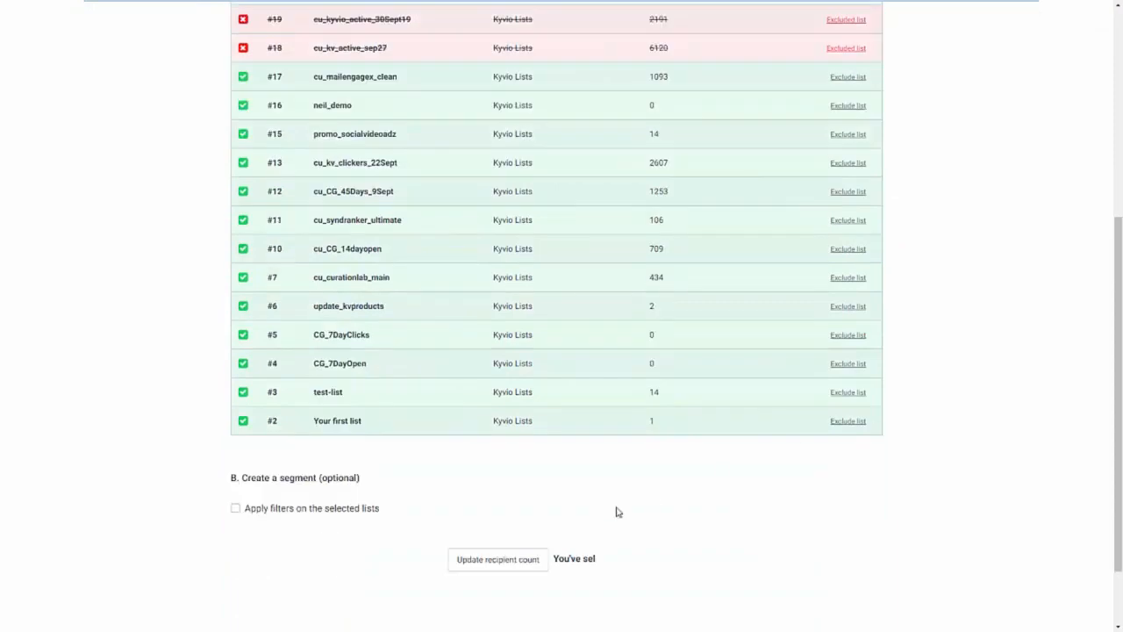
click(504, 475)
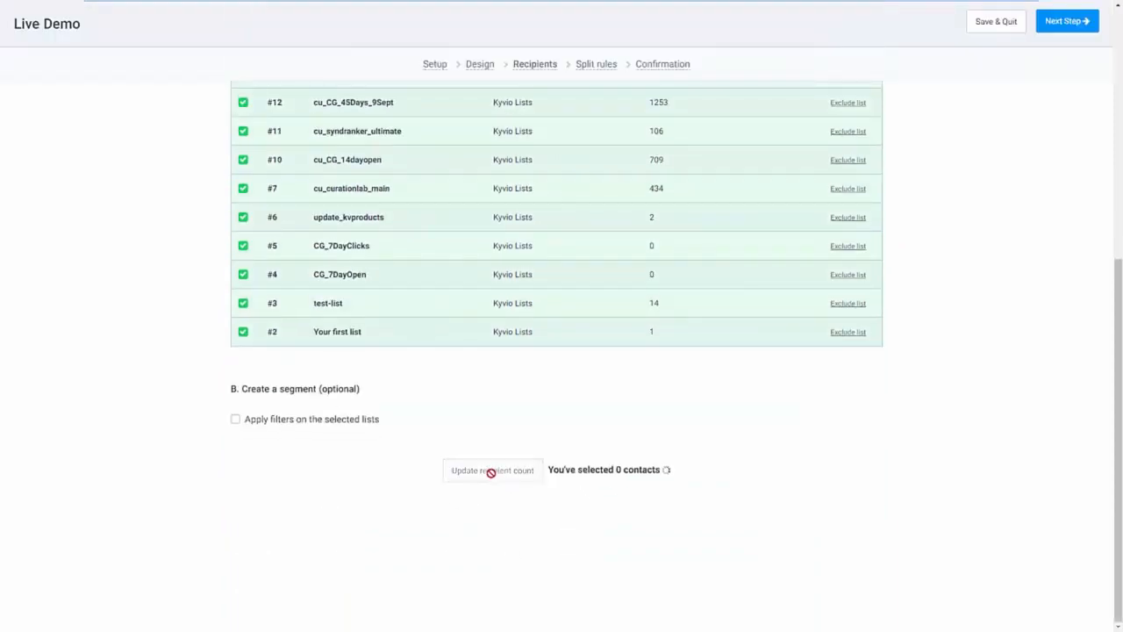
- Filter the selected lists to EMAIL Readers with unique opening of All Campaigns, Whenever, and update the recipient count
click(320, 422)
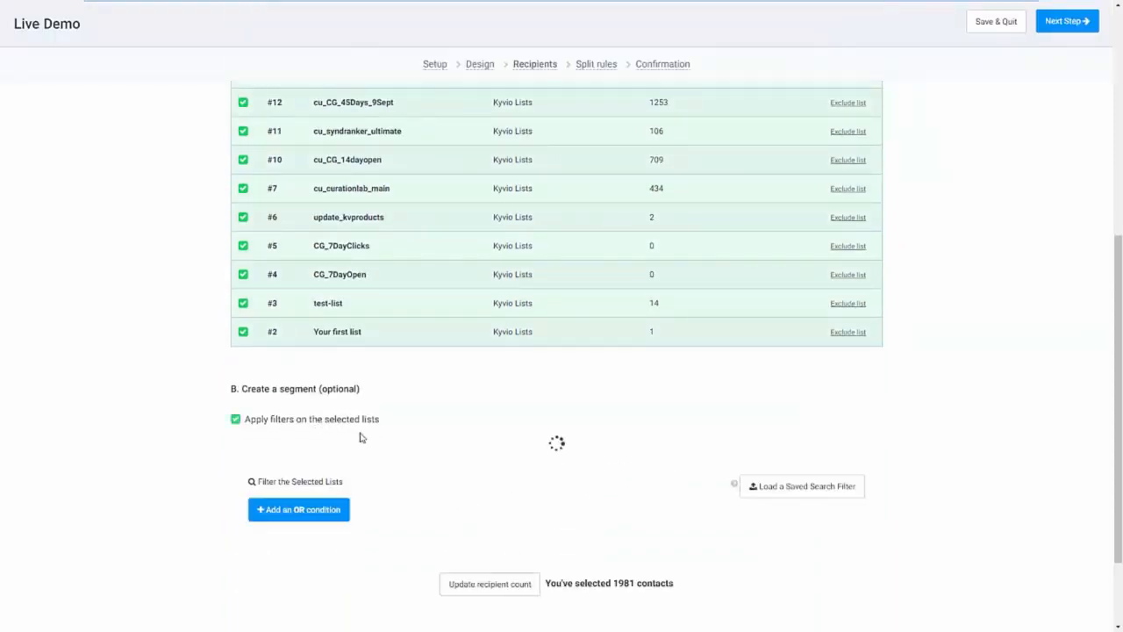
scroll(427, 483, down, 2)
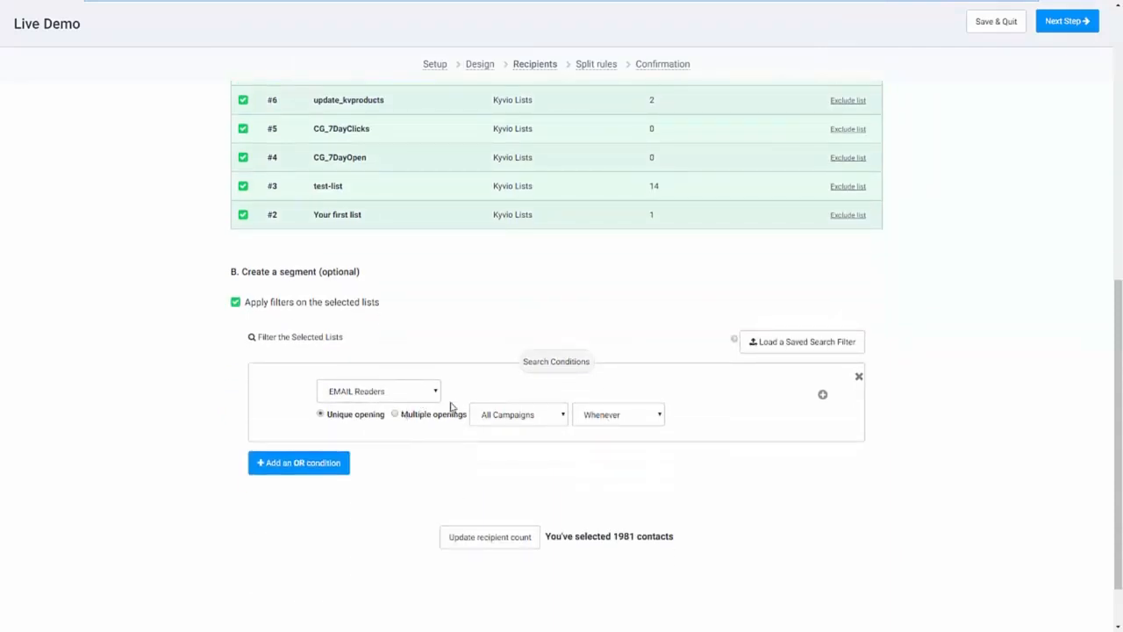
click(497, 538)
scroll(772, 427, up, 10)
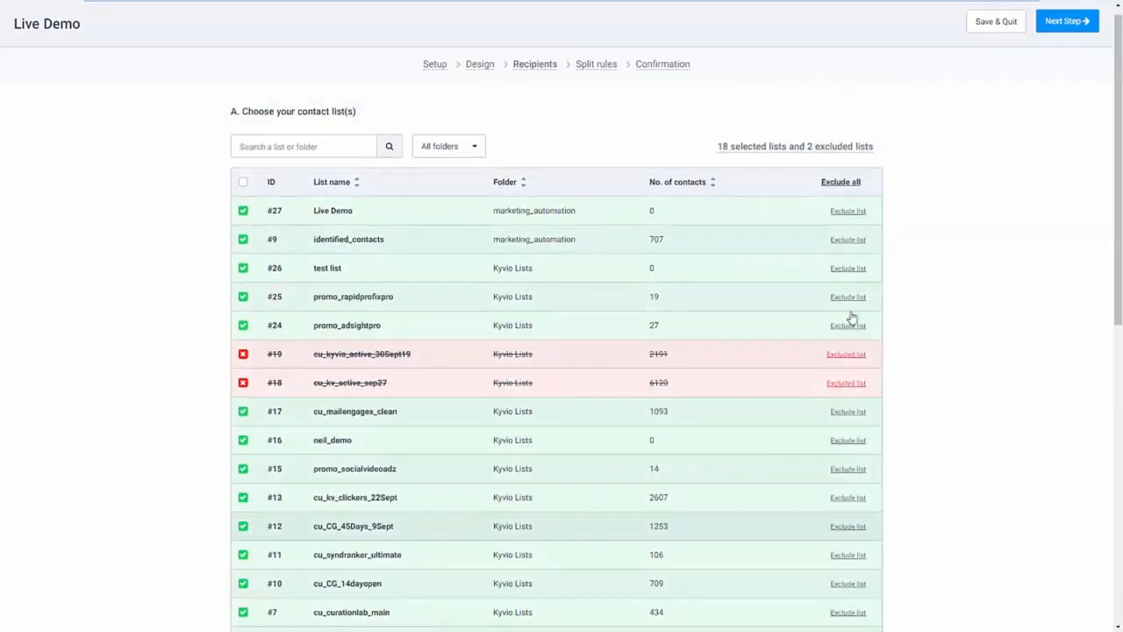
- Configure the split rules with 31% for each test version, click rate as the winning metric and a 2-hour test, and continue to the confirmation
click(1065, 57)
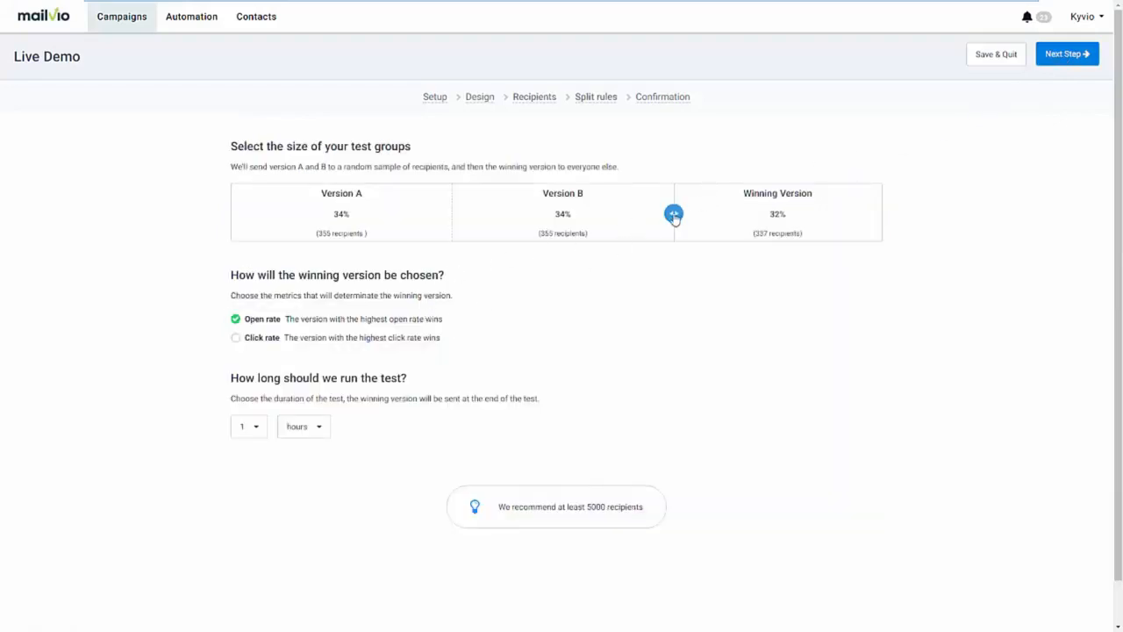
drag(672, 213, 634, 226)
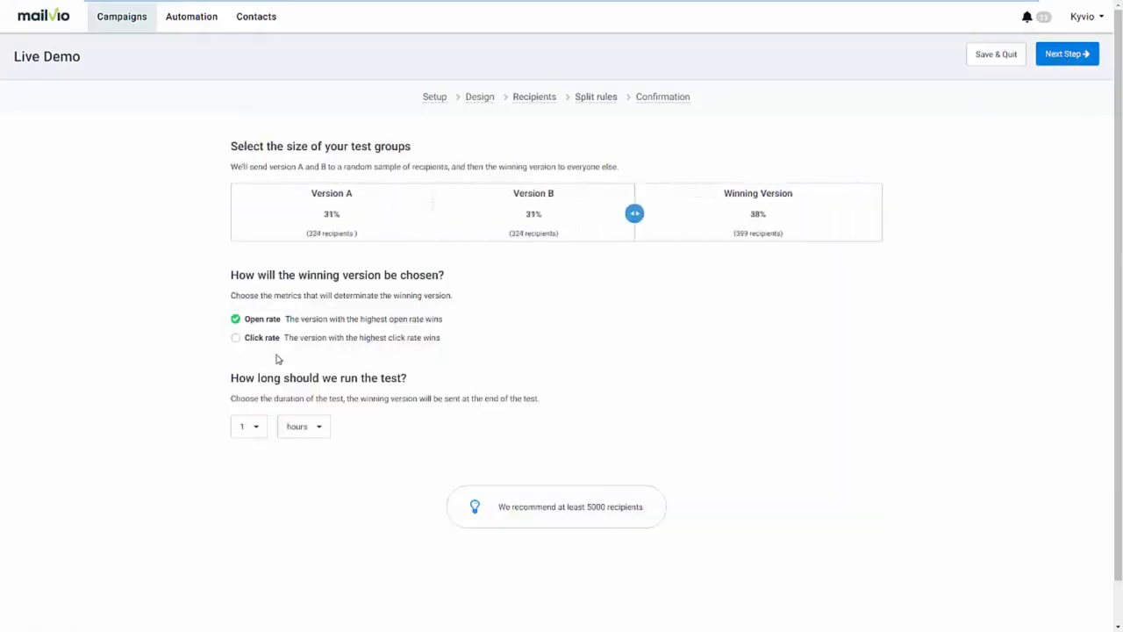
click(237, 340)
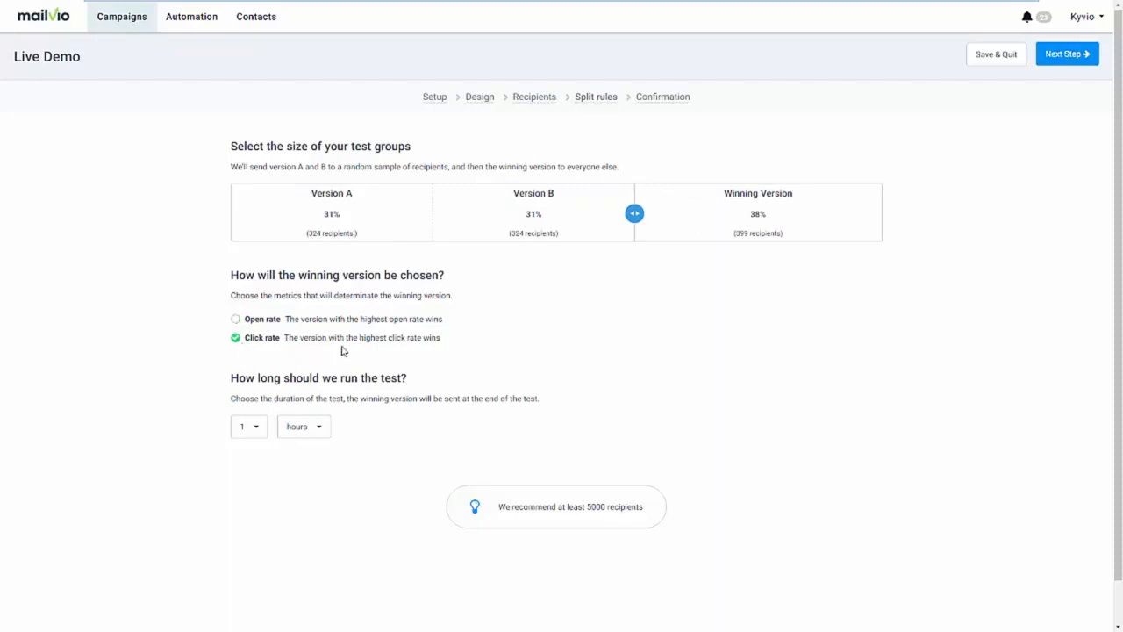
click(245, 429)
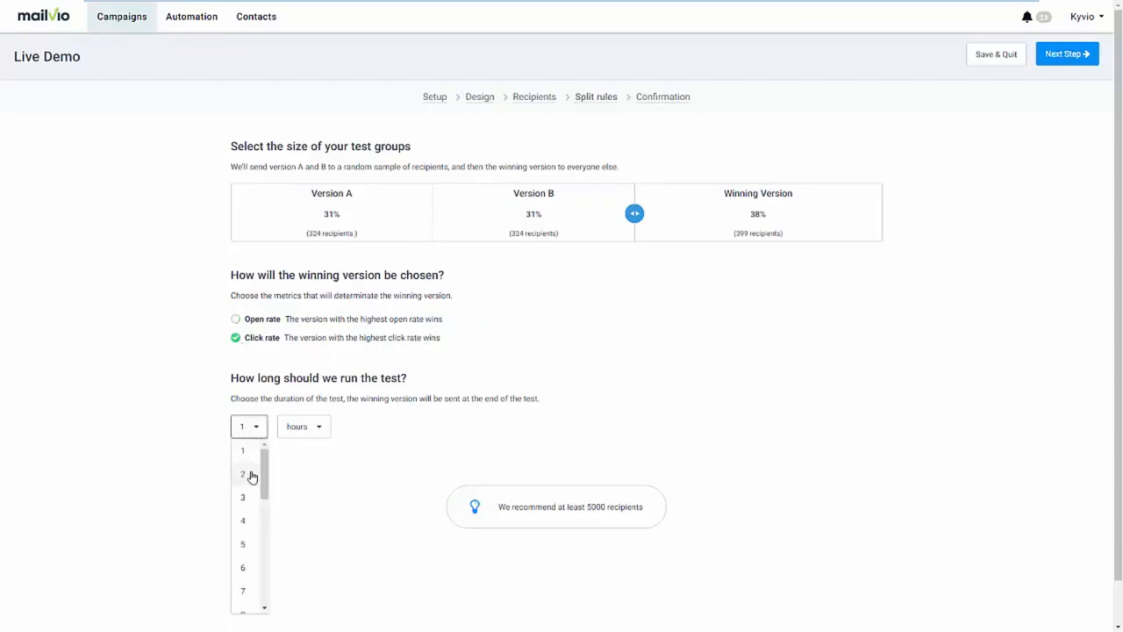
click(250, 474)
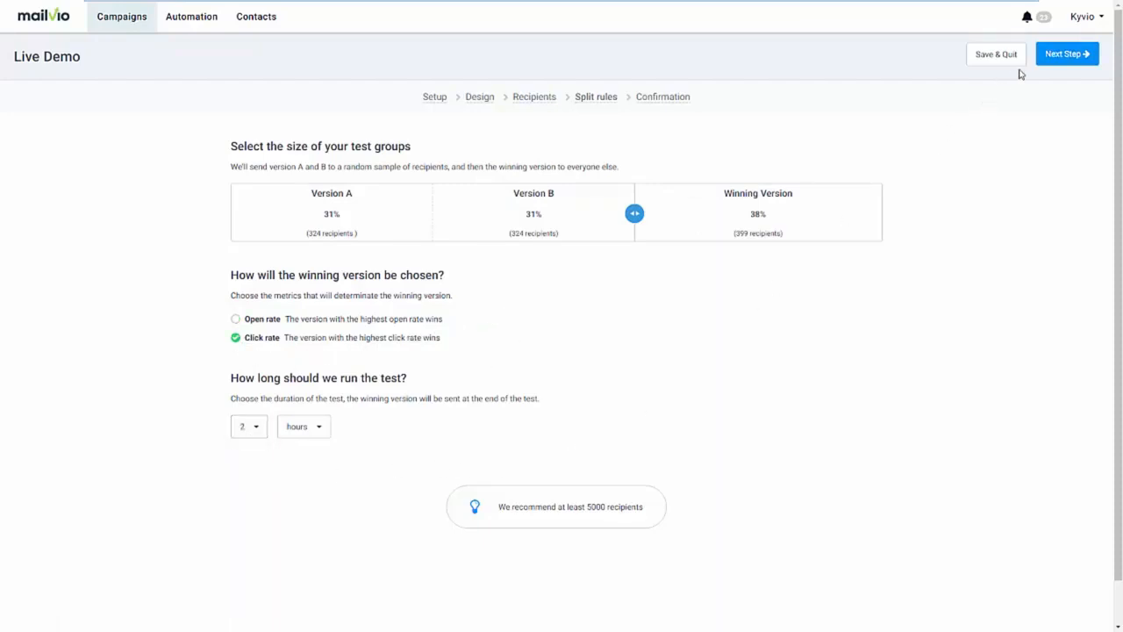
click(1062, 57)
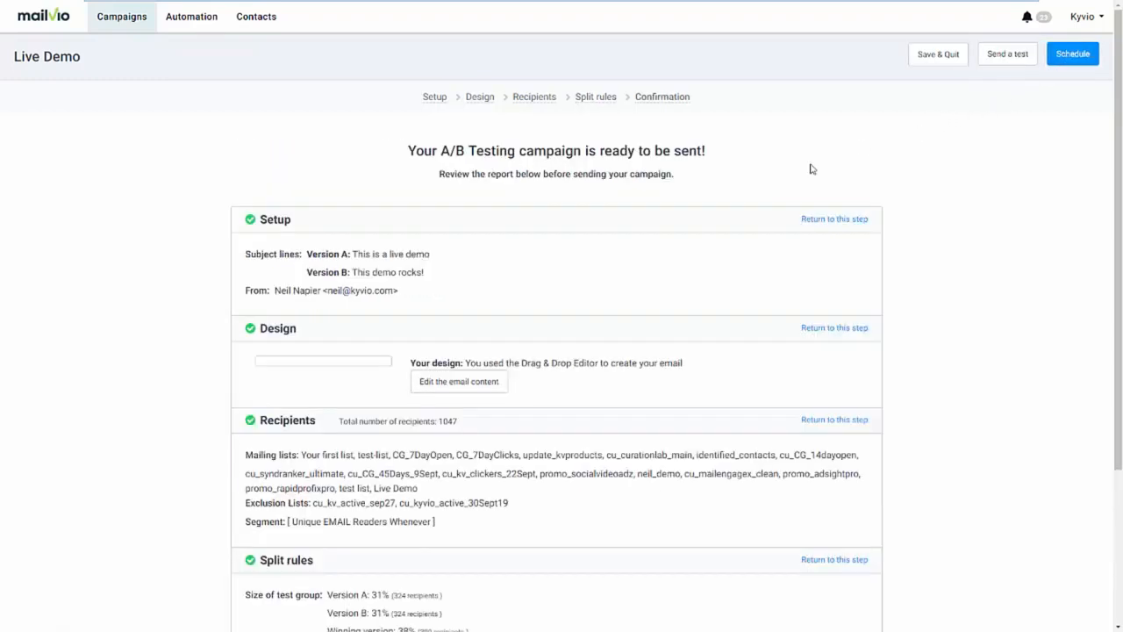
- View the option to schedule the campaign for a specific time, cancel the scheduling, and return to the email campaigns page
click(1069, 60)
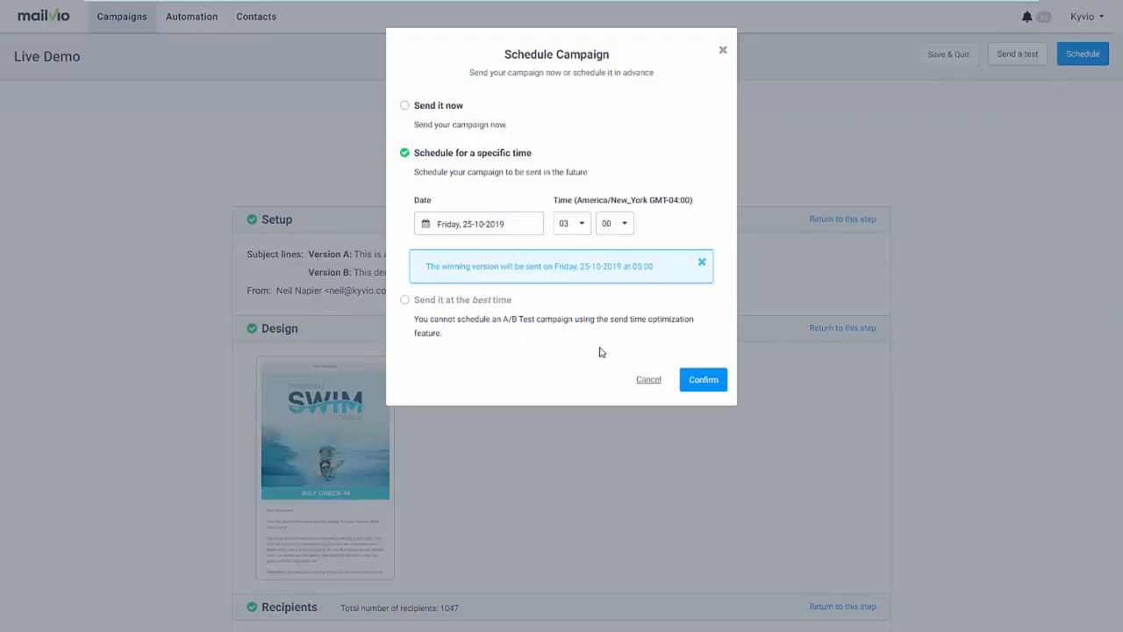
click(653, 381)
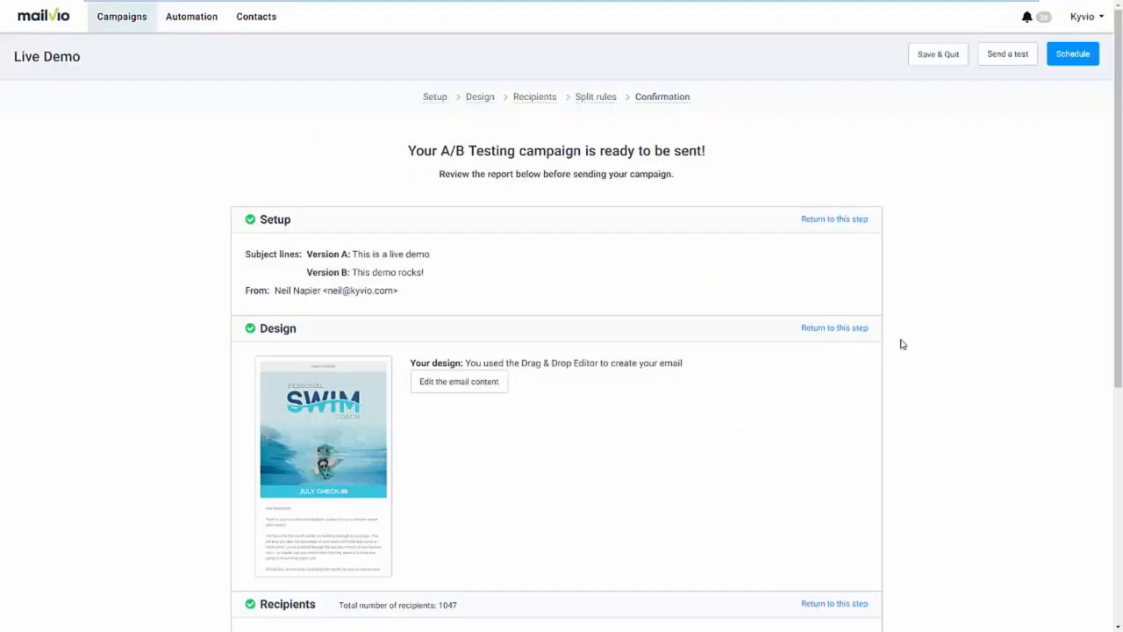
click(132, 27)
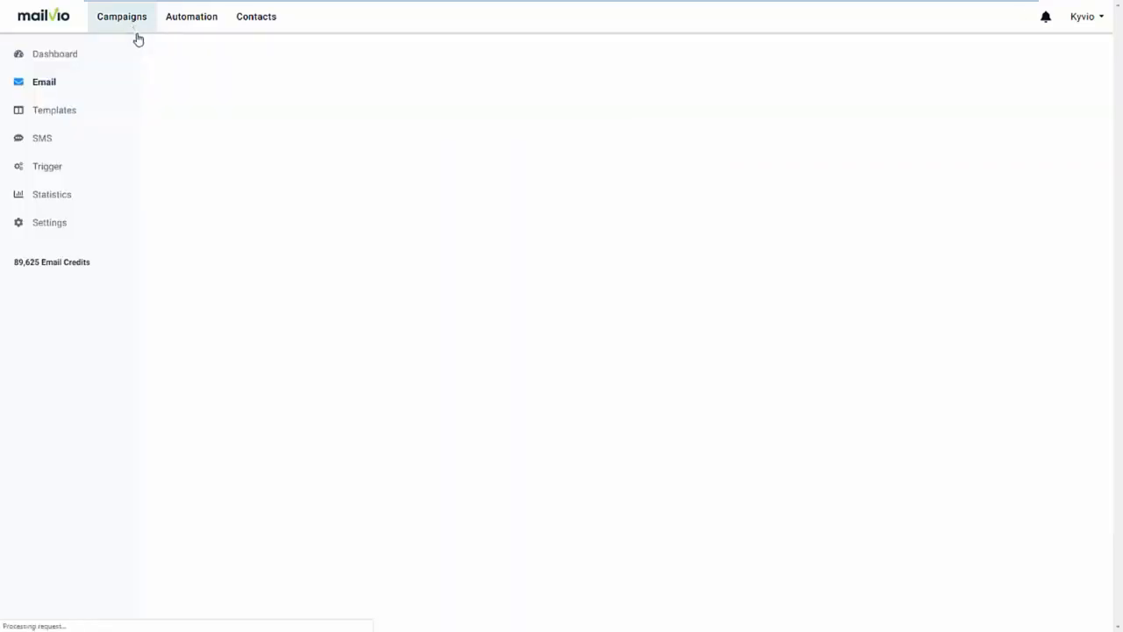